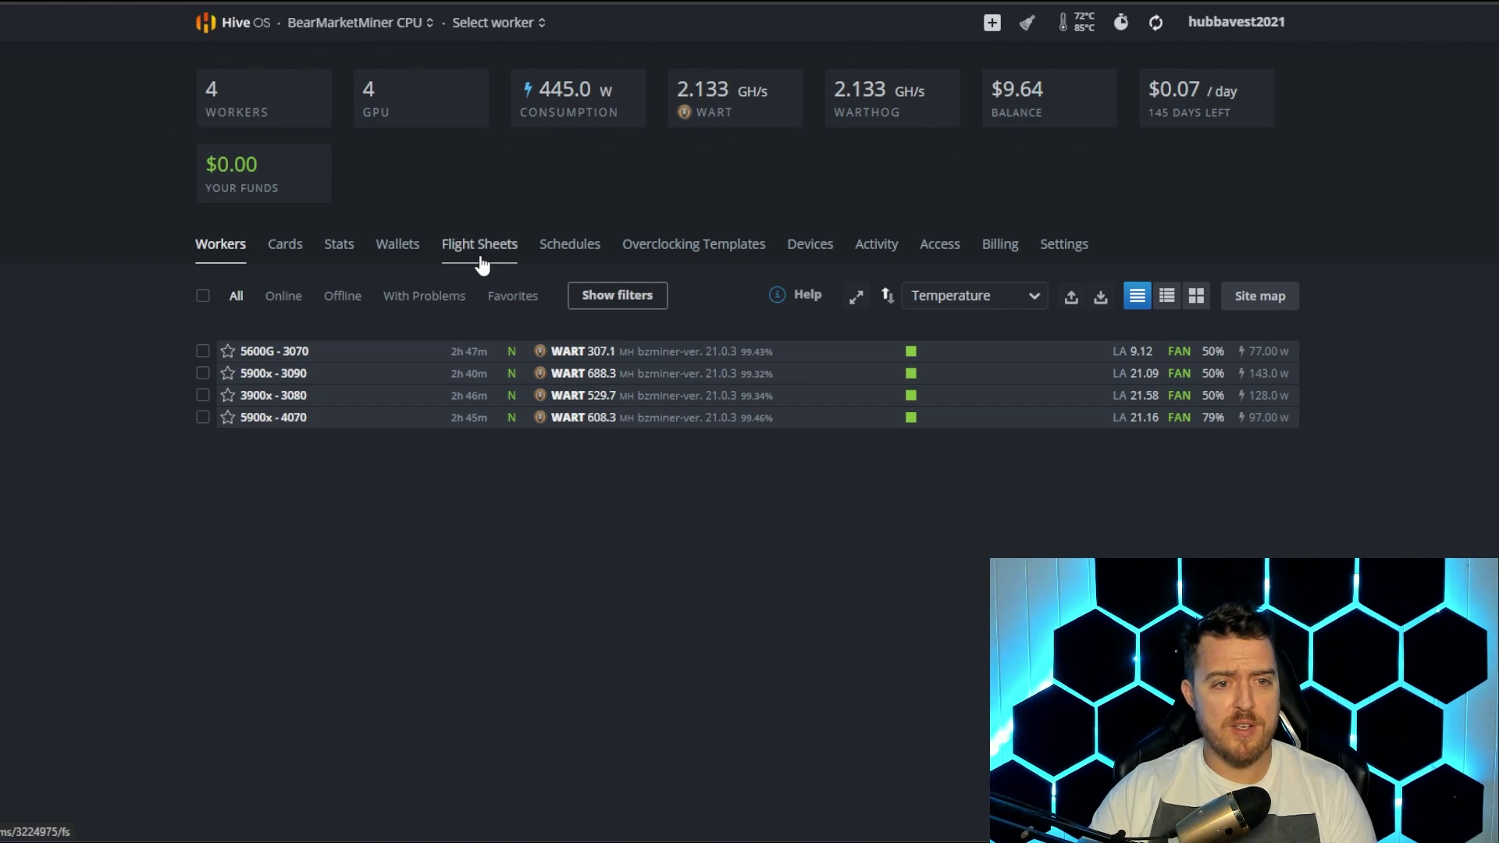
Step: Paste core lock 2400, core offset 250, memory lock 810 and power limit 170 into the 5900x - 4070 BzMiner extra arguments
{"action": "left_click", "coordinate": [275, 419]}
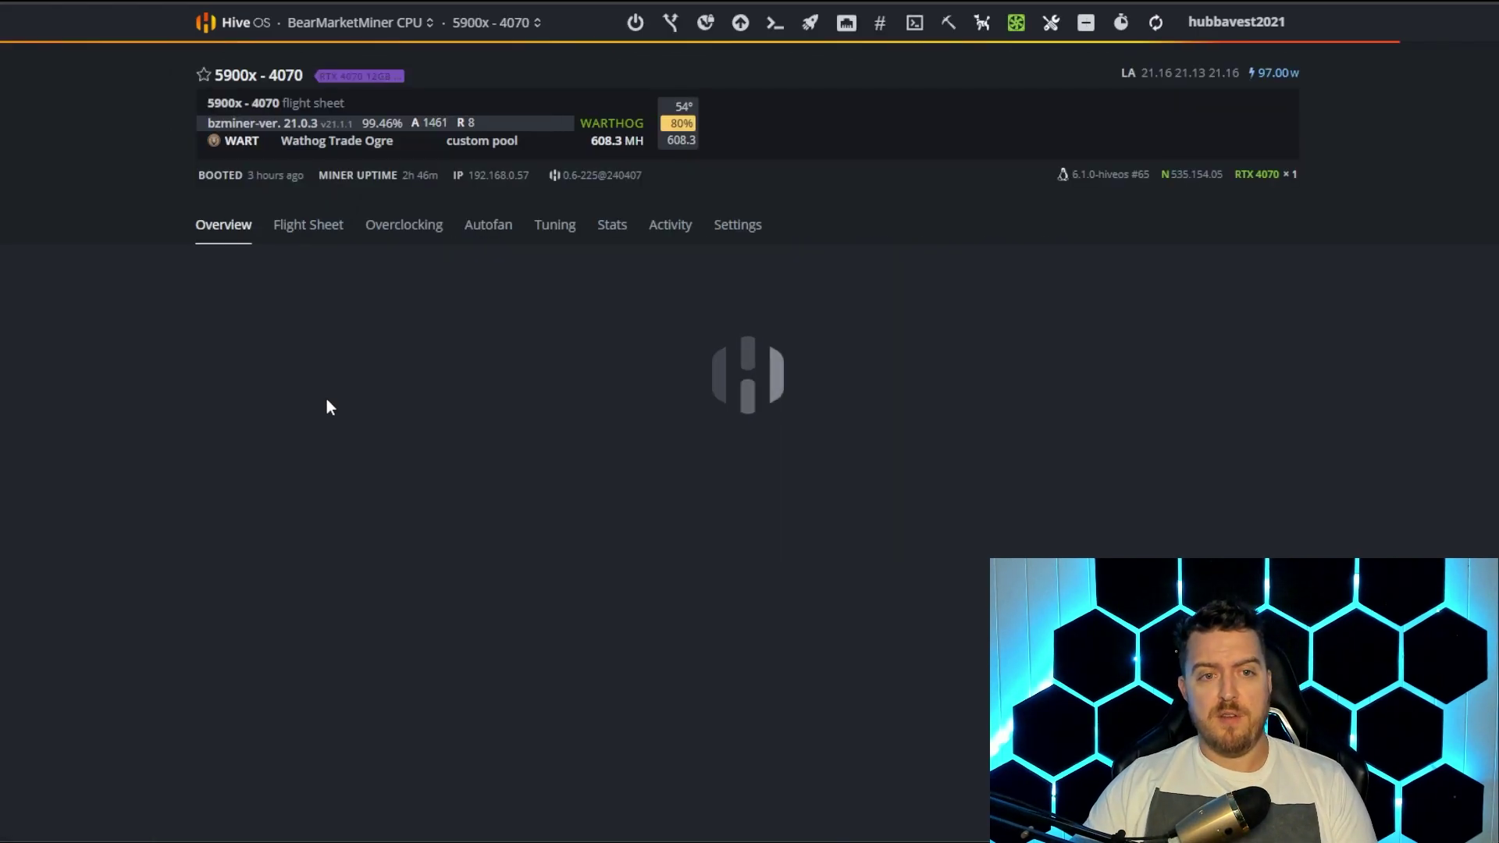
{"action": "left_click", "coordinate": [312, 229]}
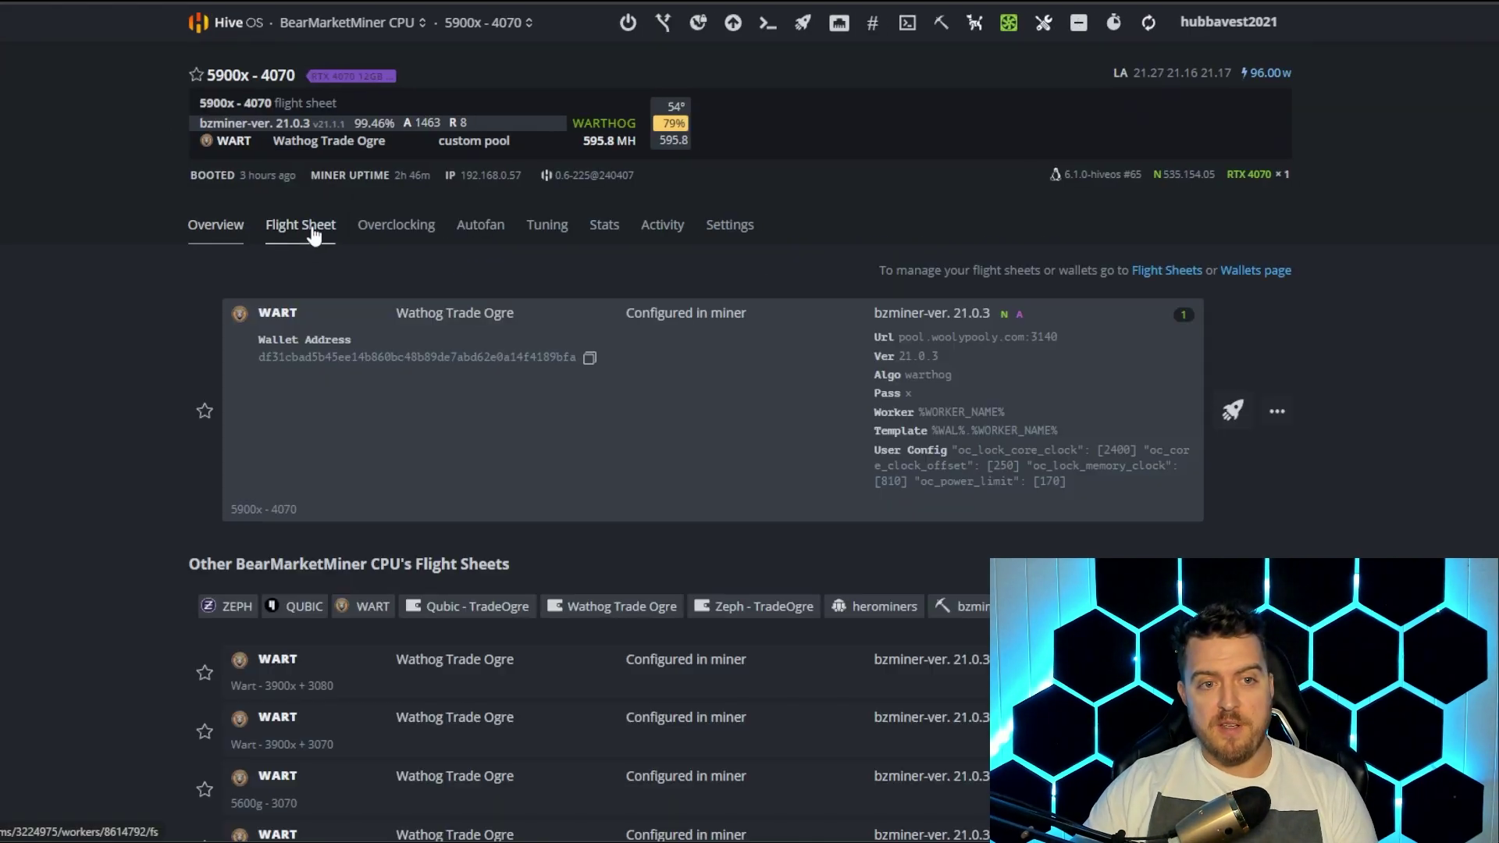
{"action": "left_click", "coordinate": [1278, 412]}
{"action": "left_click", "coordinate": [1216, 447]}
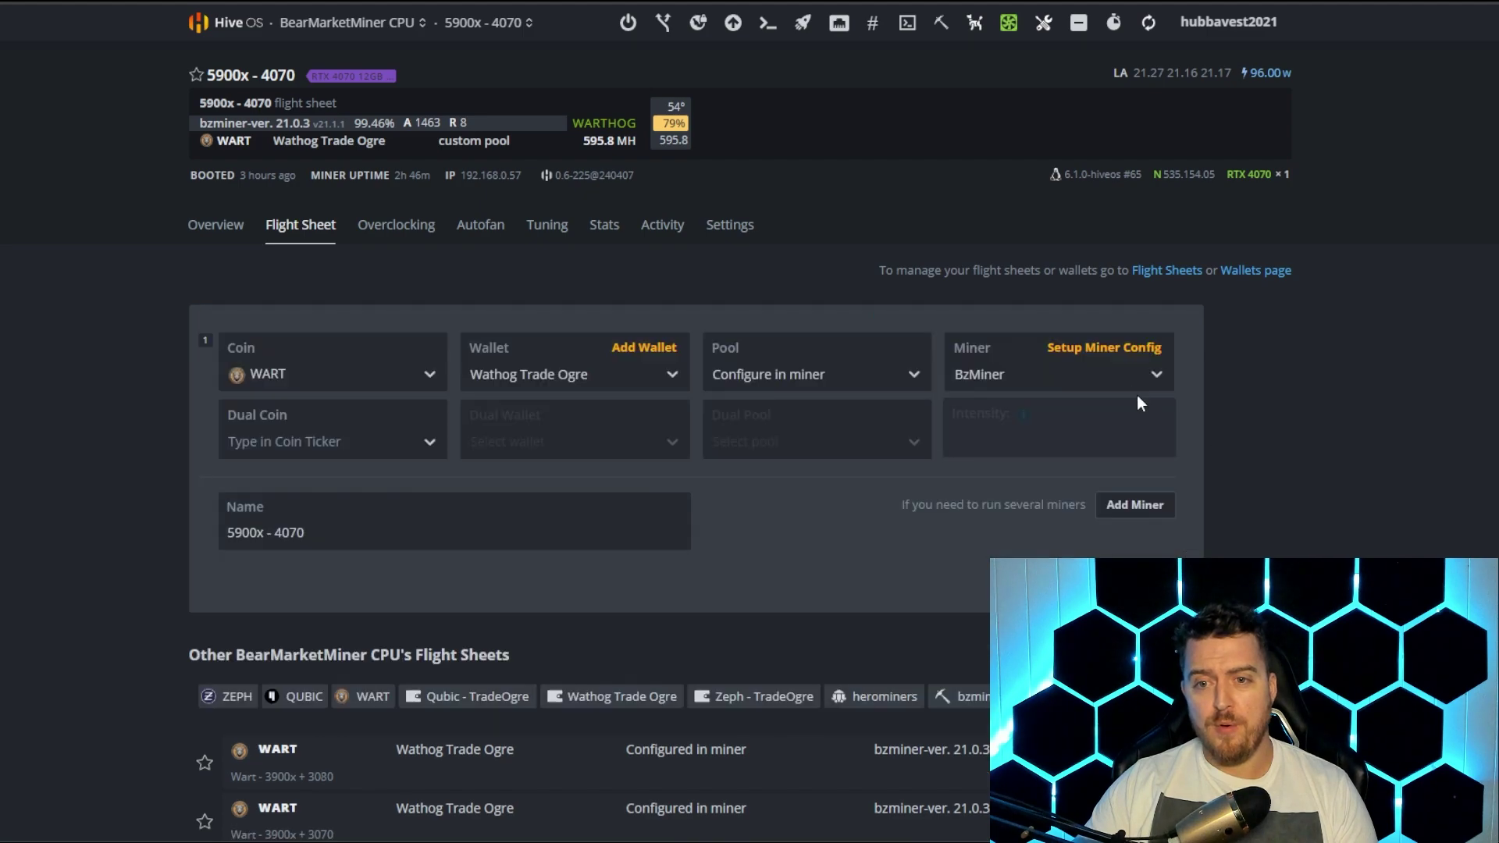
{"action": "left_click", "coordinate": [1119, 348]}
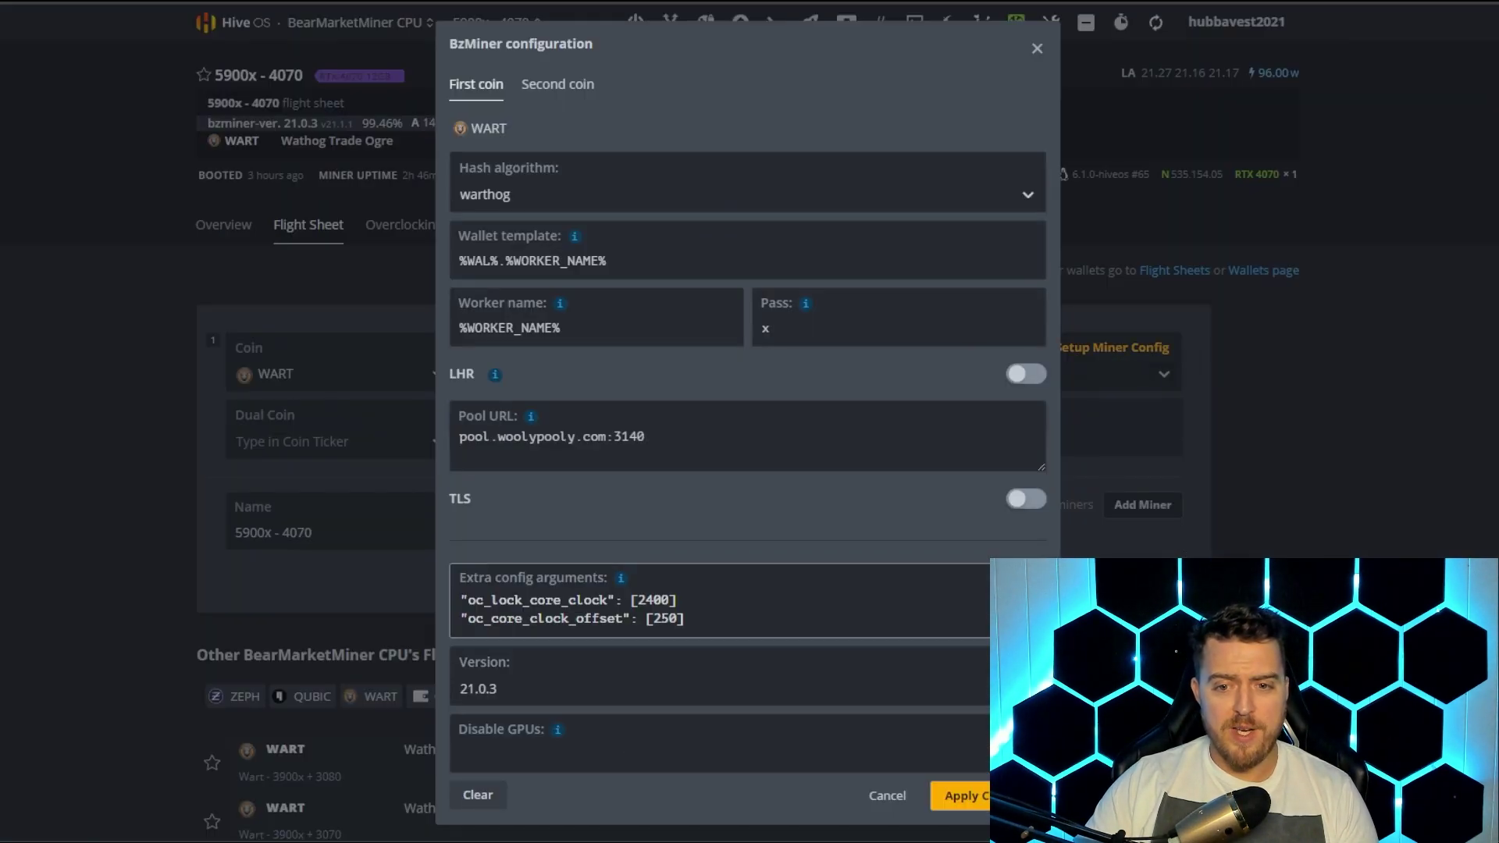
{"action": "type", "text": "\"oc_lock_memory_clock\": [810]"}
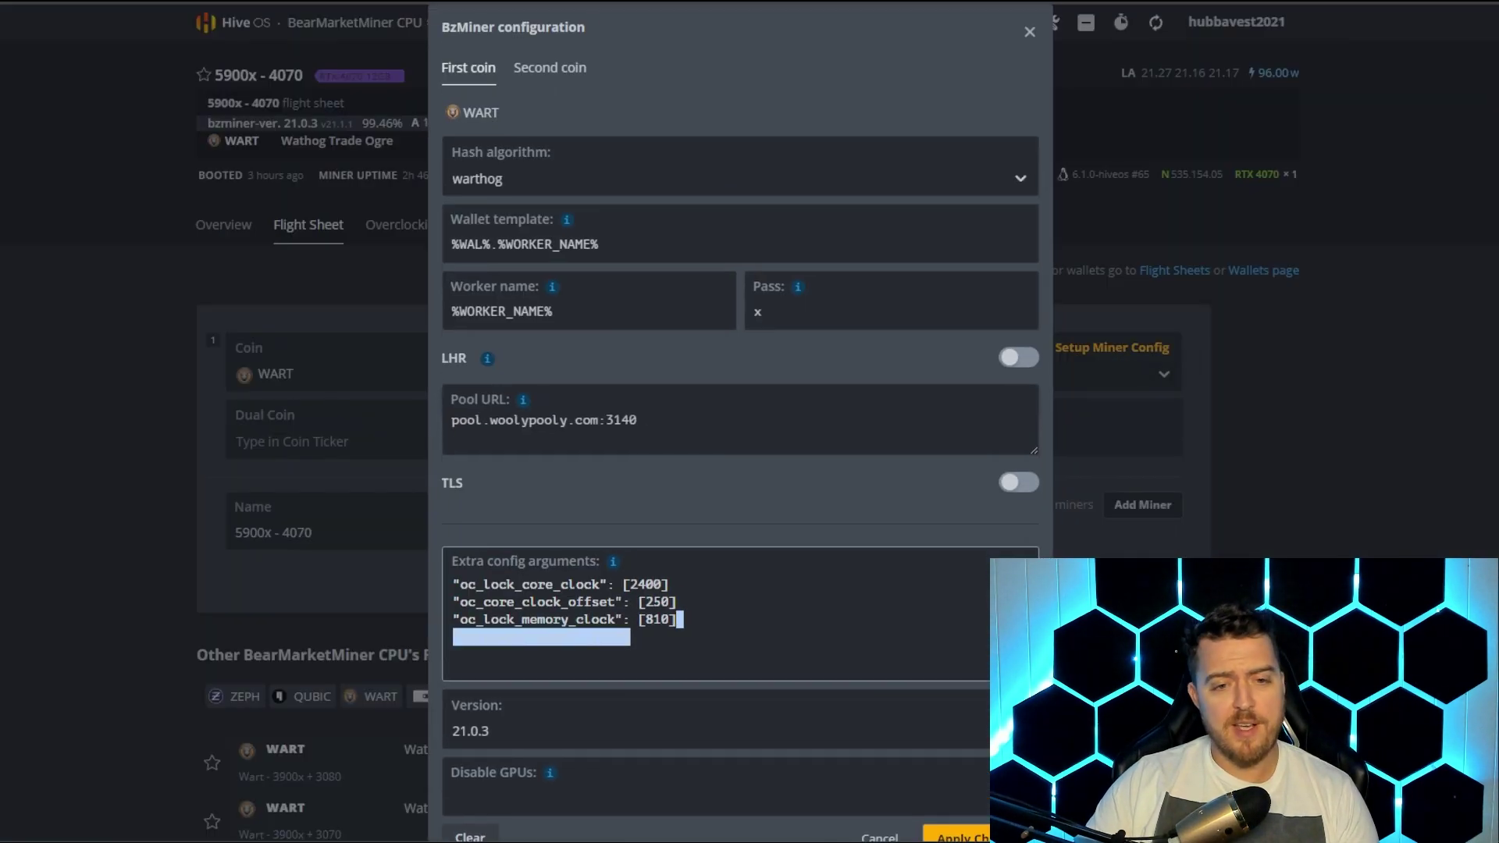
{"action": "left_click", "coordinate": [676, 635]}
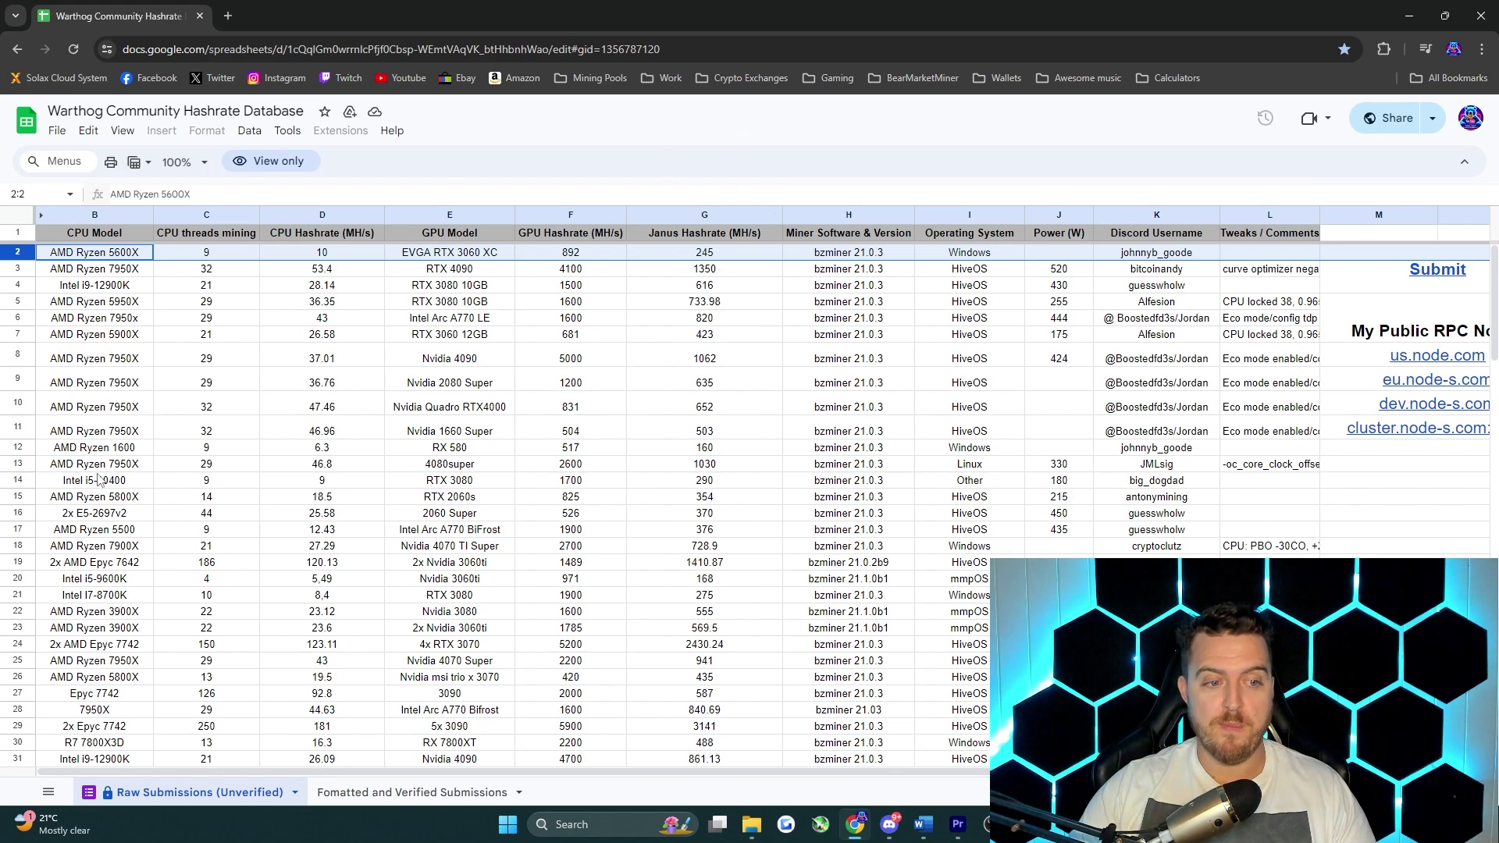
Step: Read the tweak comment in Raw Submissions cell L20, then switch to the miner terminals browser
{"action": "scroll", "coordinate": [134, 493], "scroll_direction": "down", "scroll_amount": 3}
{"action": "scroll", "coordinate": [135, 494], "scroll_direction": "up", "scroll_amount": 3}
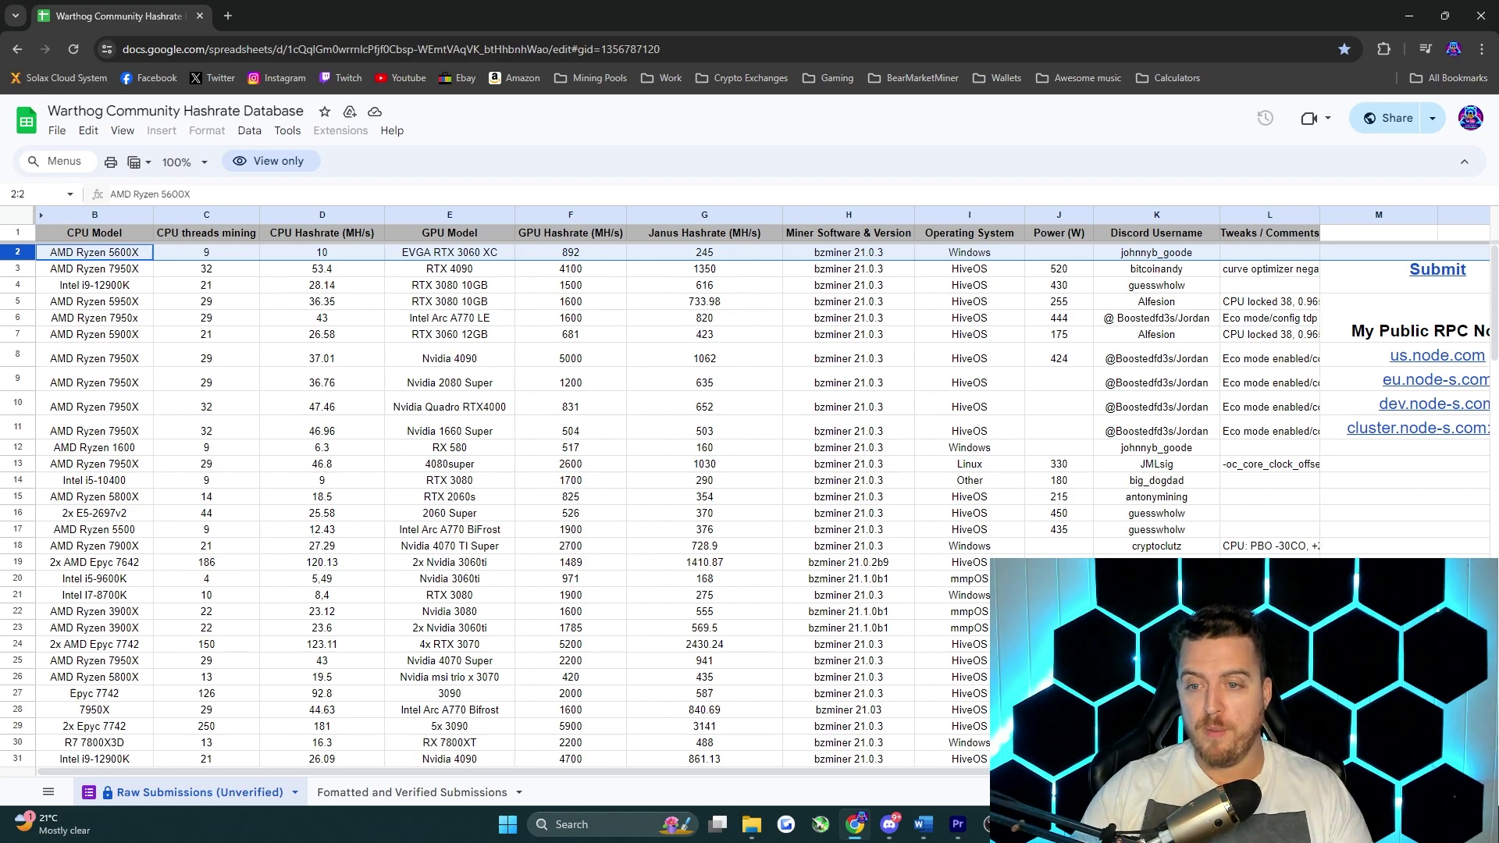
{"action": "left_click", "coordinate": [1269, 578]}
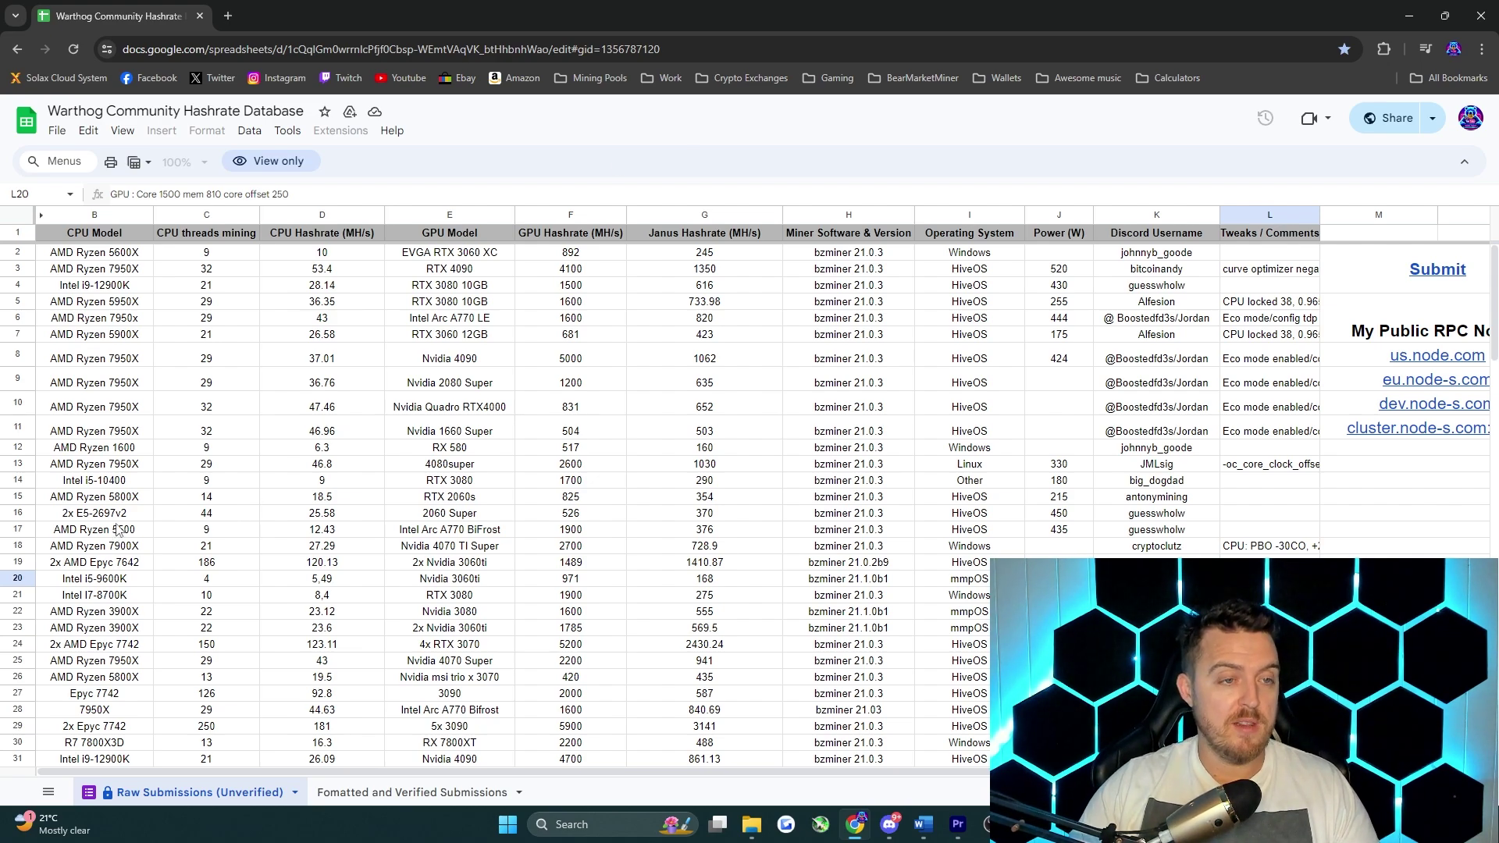
{"action": "key", "text": "alt+Tab"}
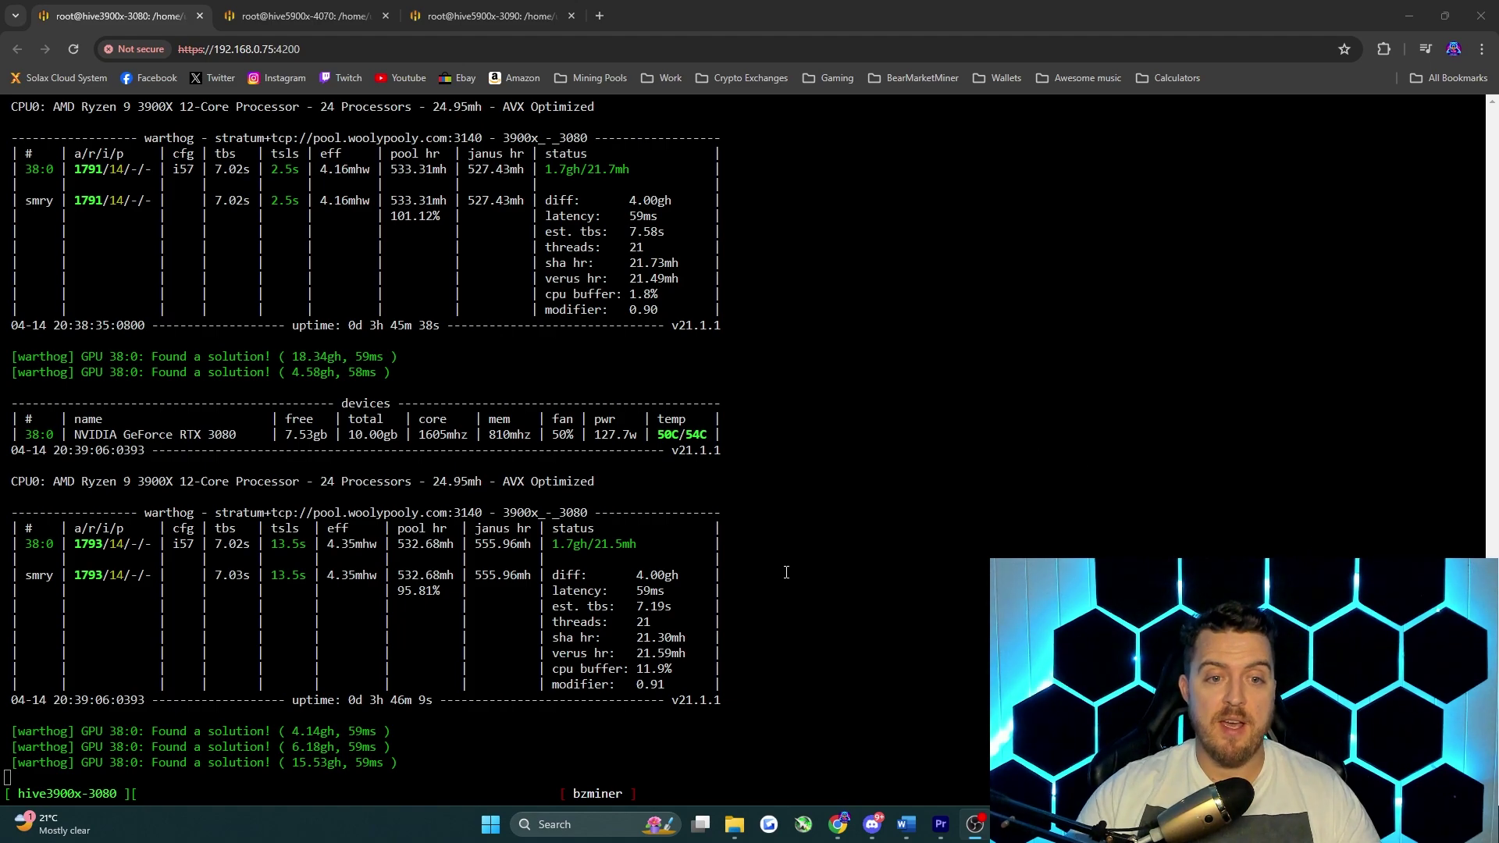
Step: In Calculator beside the terminal, divide the 555 janus hashrate by the 24.95 CPU hashrate
{"action": "key", "text": "XF86Calculator"}
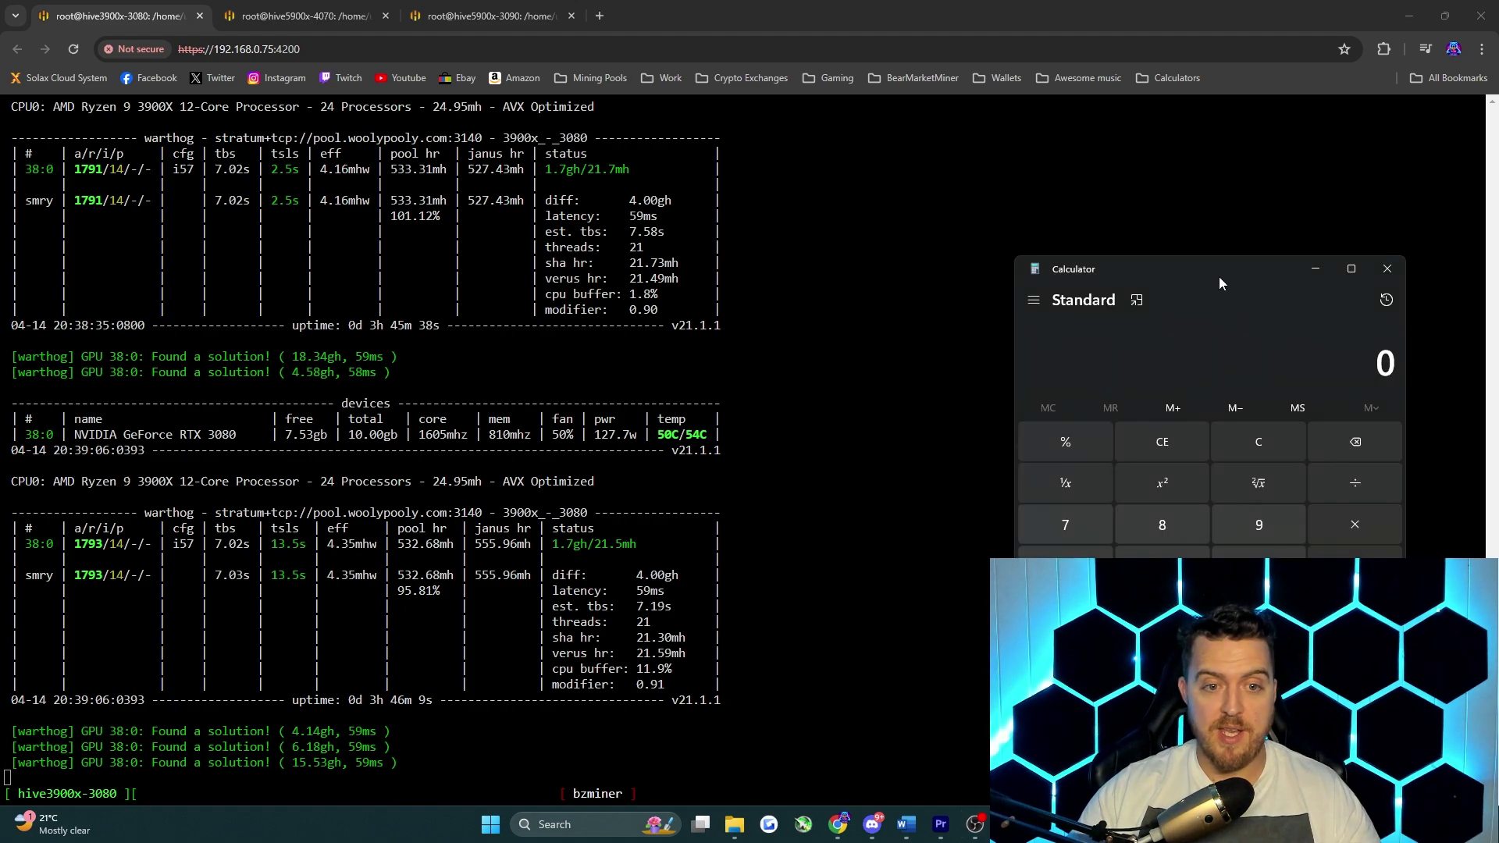
{"action": "left_click_drag", "start_coordinate": [1216, 275], "coordinate": [1179, 237]}
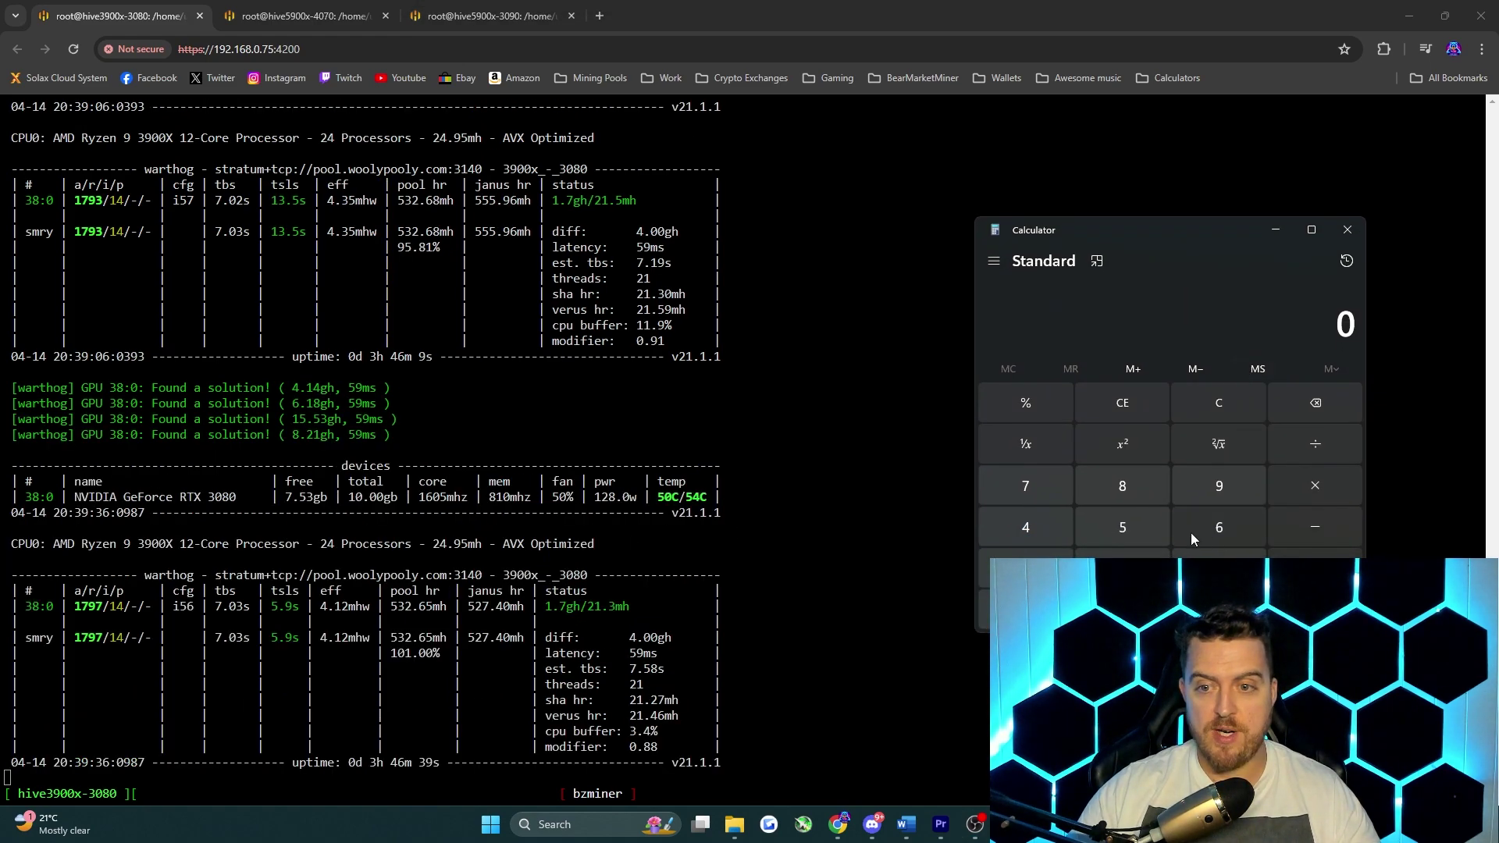
{"action": "left_click", "coordinate": [1131, 529]}
{"action": "left_click", "coordinate": [1130, 529]}
{"action": "left_click", "coordinate": [1130, 529]}
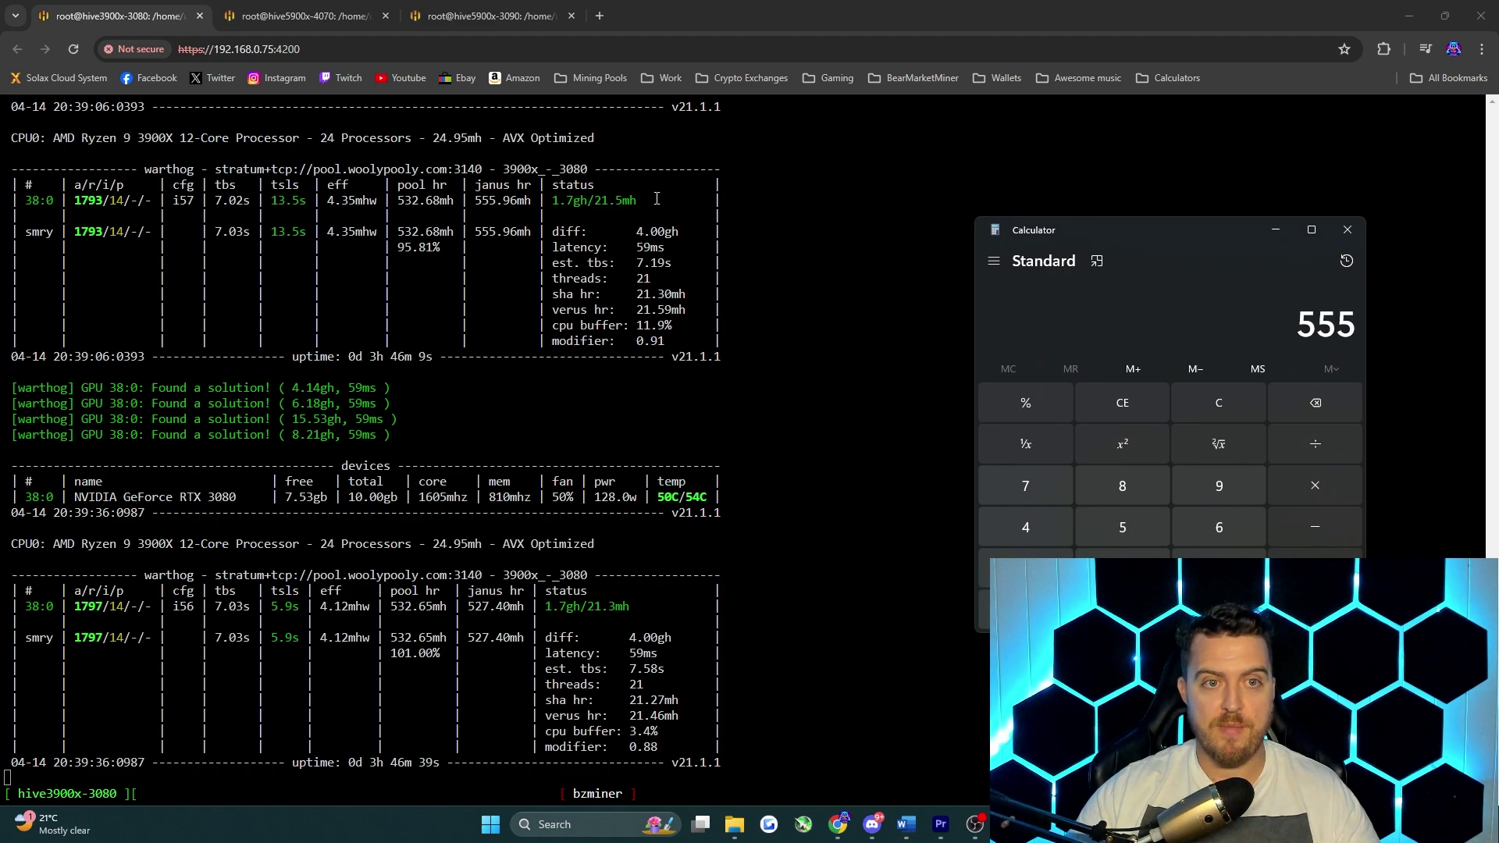
{"action": "left_click", "coordinate": [1315, 444]}
{"action": "left_click", "coordinate": [1122, 569]}
{"action": "left_click", "coordinate": [1026, 527]}
{"action": "left_click", "coordinate": [1218, 610]}
{"action": "left_click", "coordinate": [1219, 486]}
{"action": "left_click", "coordinate": [1122, 527]}
{"action": "left_click", "coordinate": [1314, 610]}
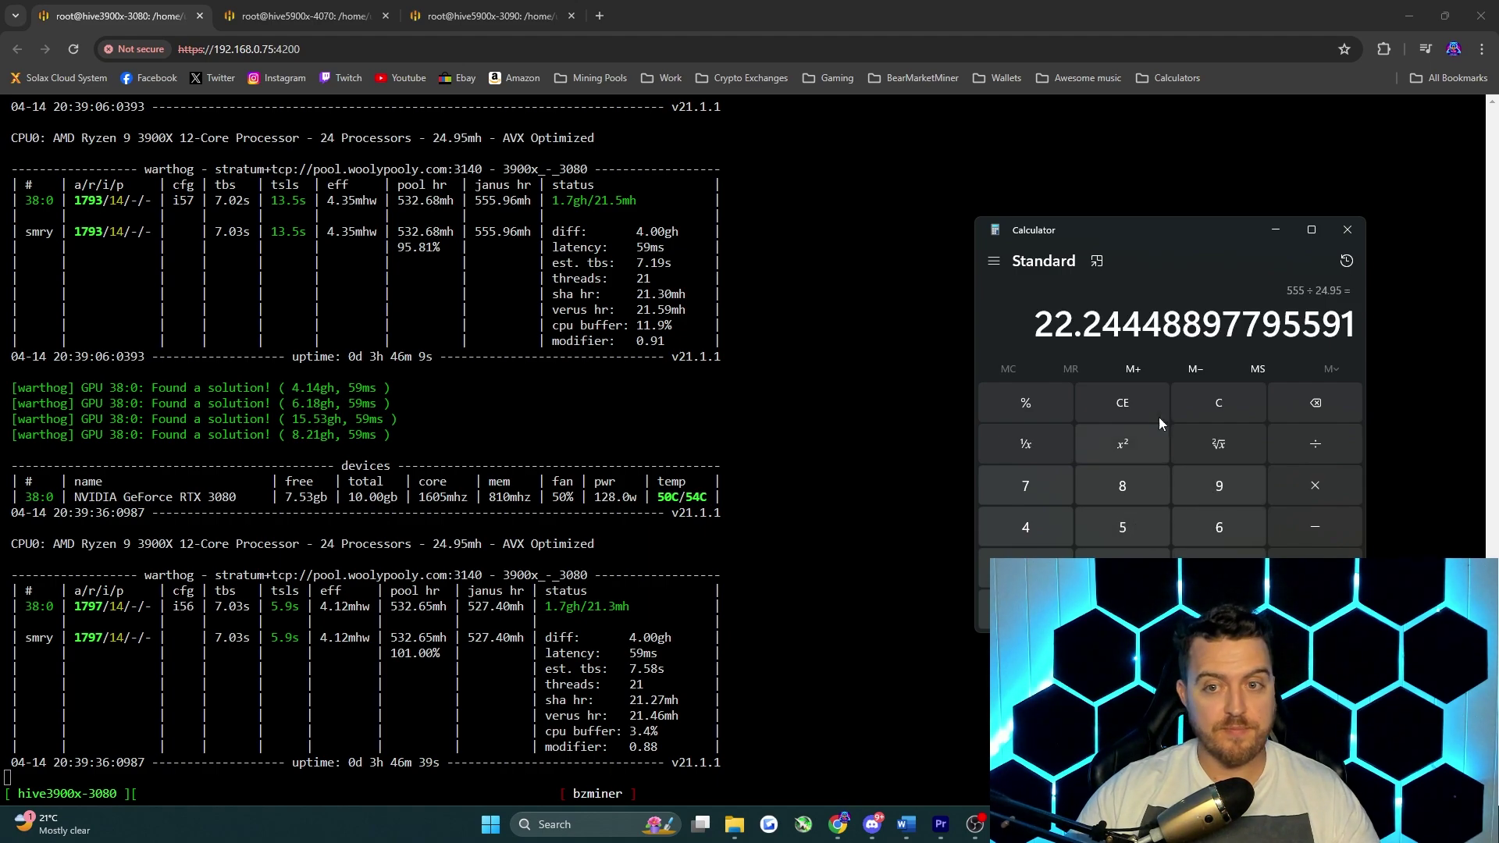
{"action": "left_click", "coordinate": [1203, 404]}
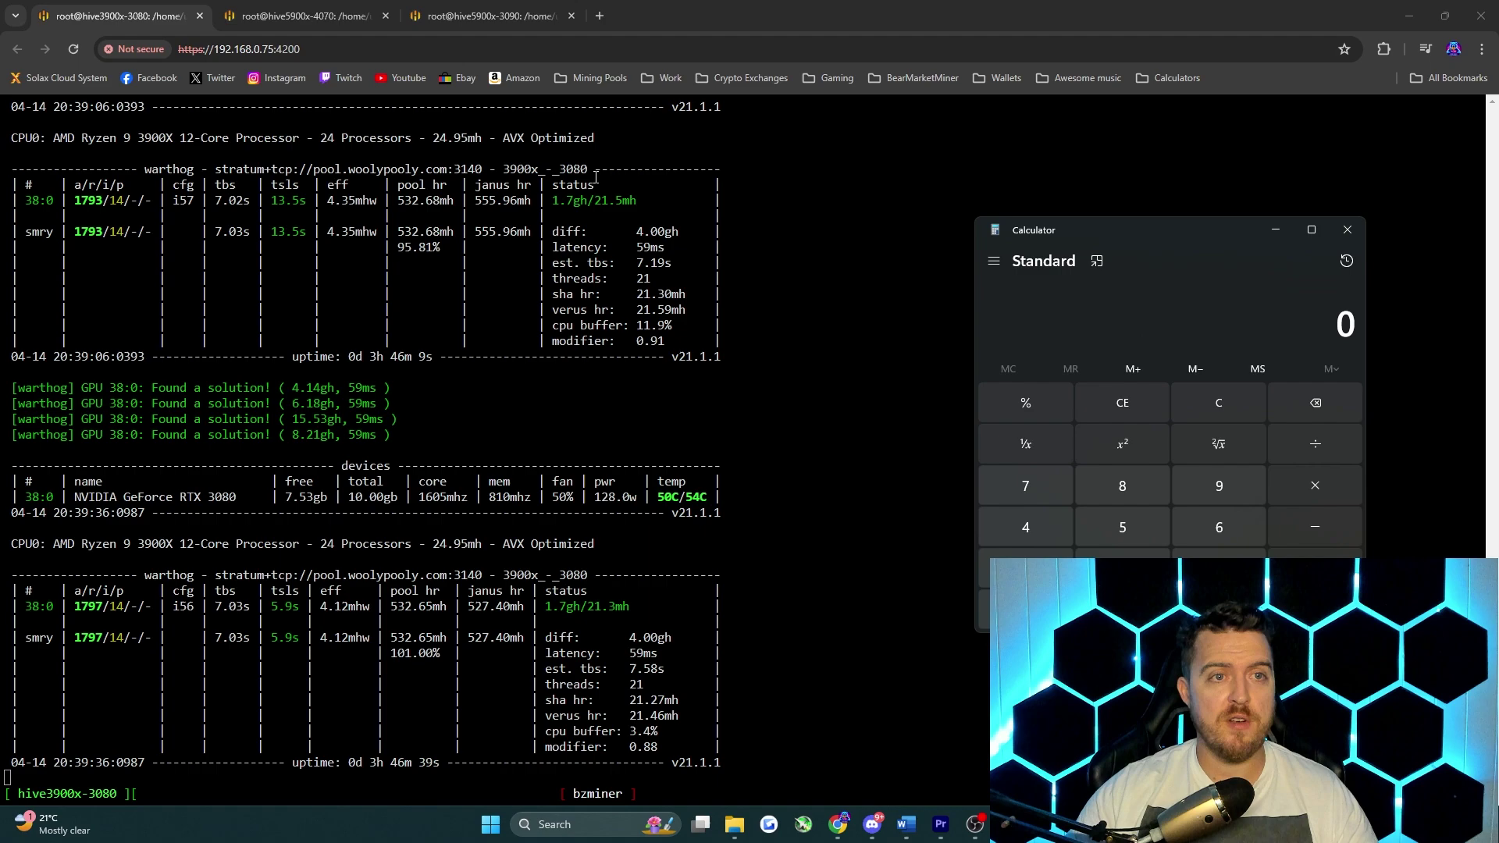
Step: For the hive5900x-4070 rig, divide the 624 janus hashrate by the 29.6 CPU hashrate
{"action": "left_click", "coordinate": [302, 18]}
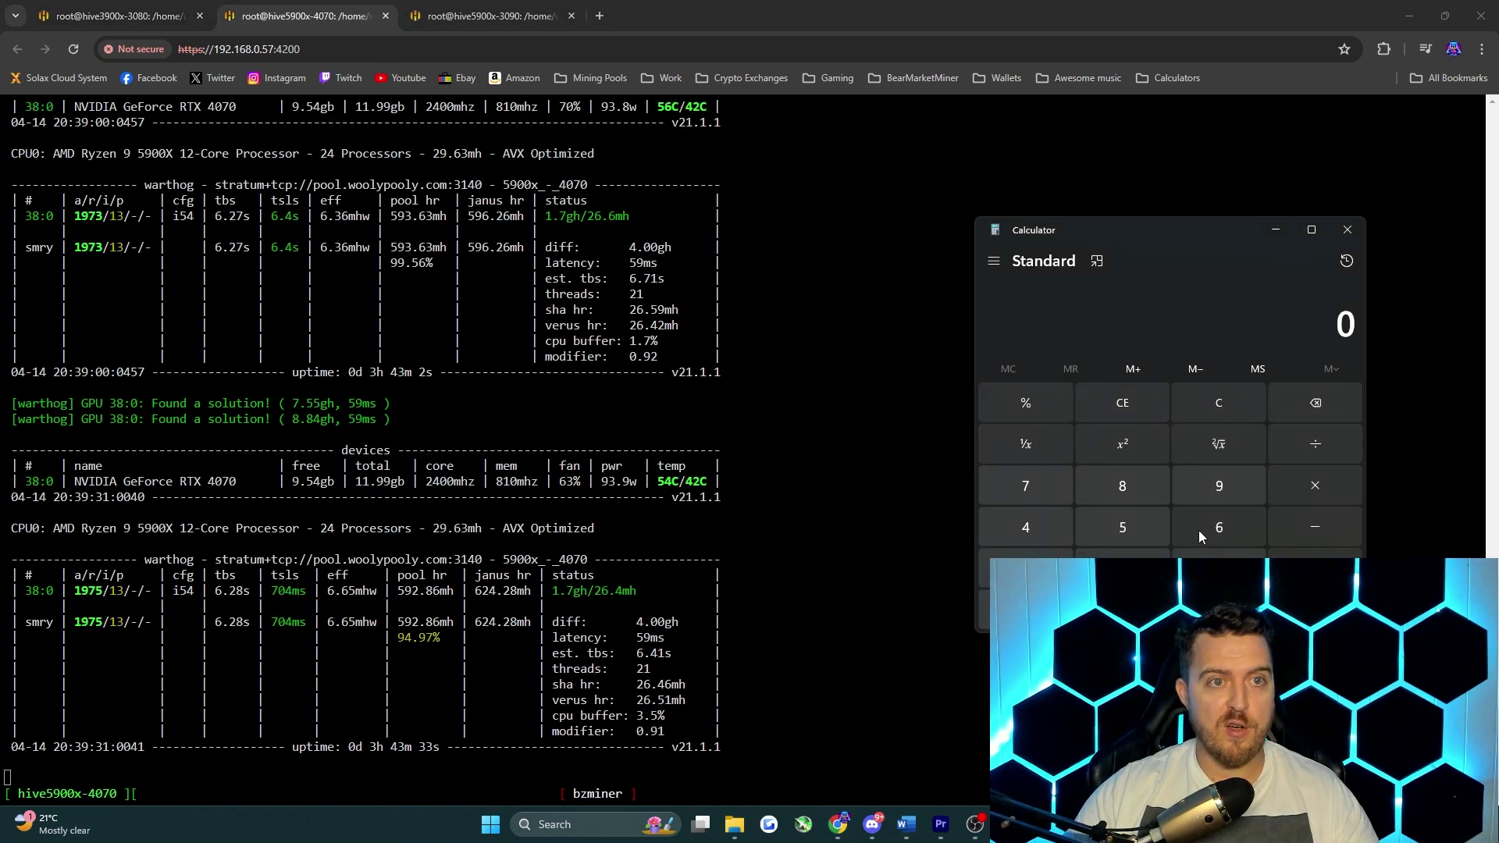
{"action": "left_click", "coordinate": [1202, 527]}
{"action": "left_click", "coordinate": [1121, 568]}
{"action": "left_click", "coordinate": [1023, 529]}
{"action": "left_click", "coordinate": [1296, 445]}
{"action": "left_click", "coordinate": [1122, 568]}
{"action": "left_click", "coordinate": [1218, 486]}
{"action": "left_click", "coordinate": [1219, 609]}
{"action": "left_click", "coordinate": [1219, 527]}
{"action": "left_click", "coordinate": [1315, 609]}
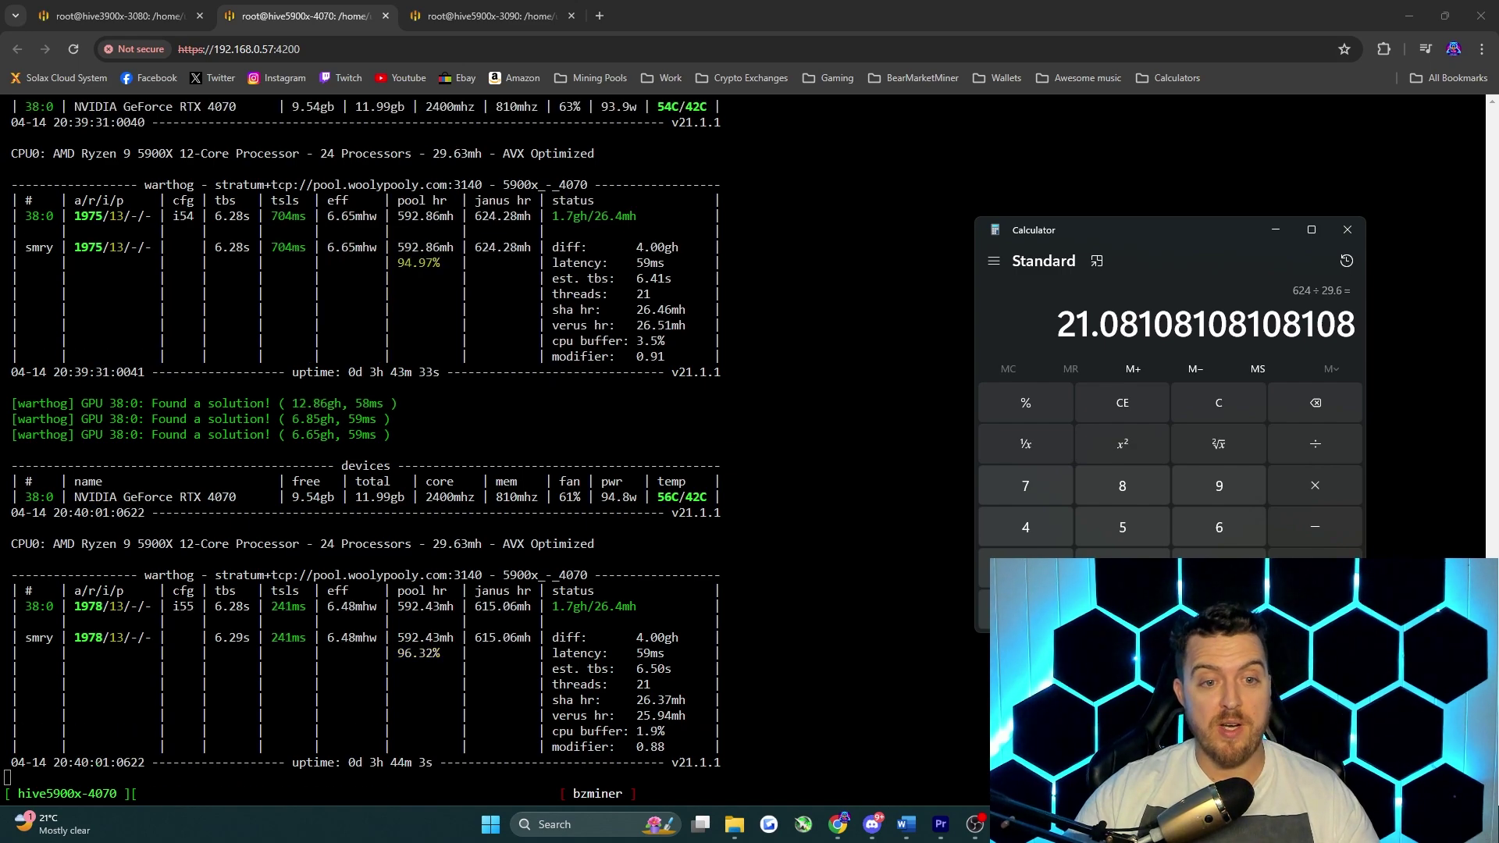
{"action": "left_click", "coordinate": [1219, 402]}
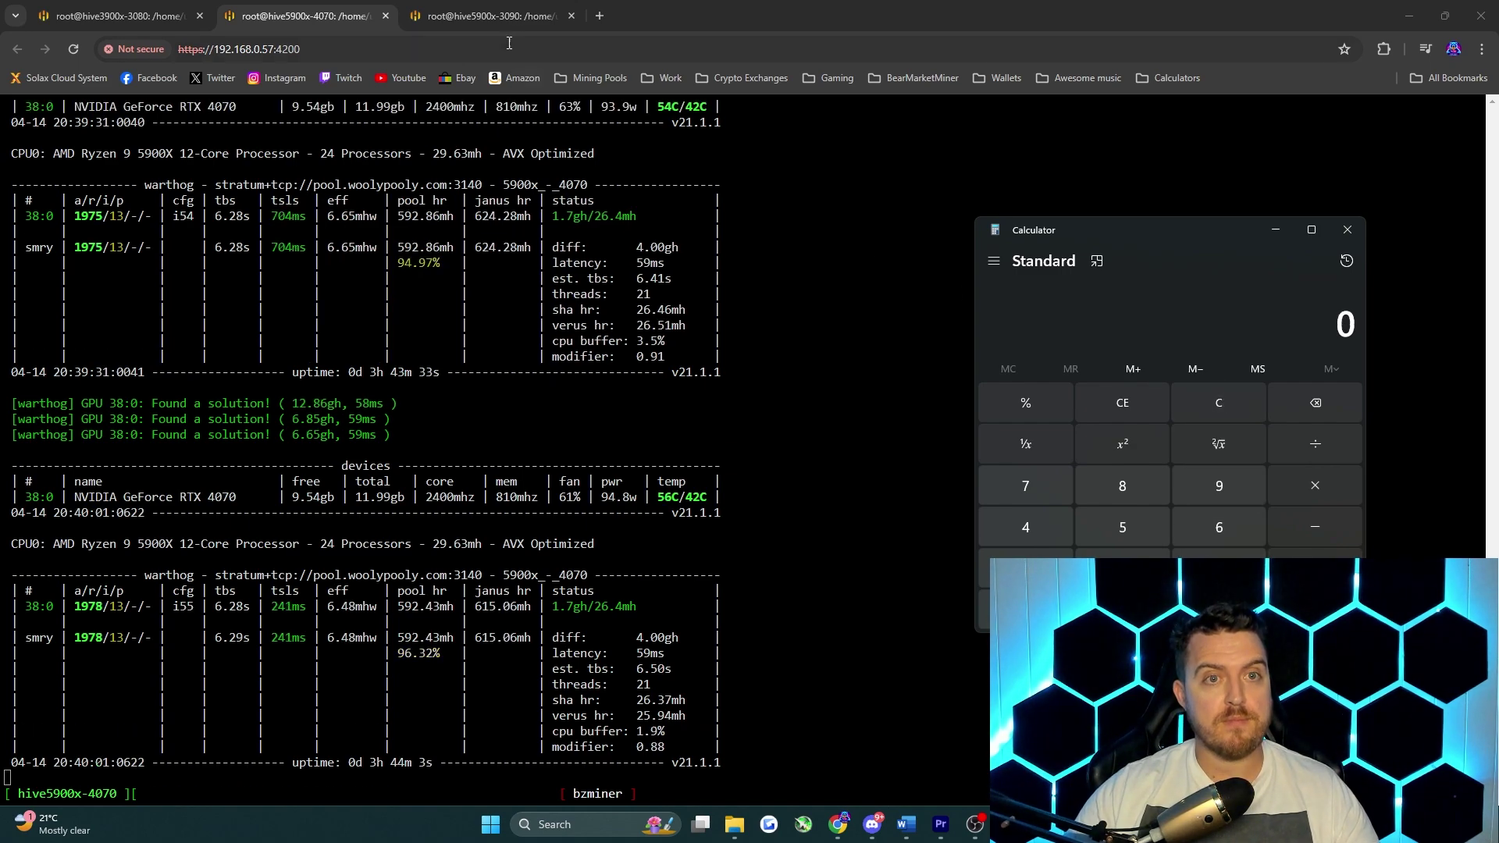
Step: For the hive5900x-3090 rig, compute 699 ÷ 33 in Calculator
{"action": "left_click", "coordinate": [500, 18]}
{"action": "key", "text": "alt+Tab"}
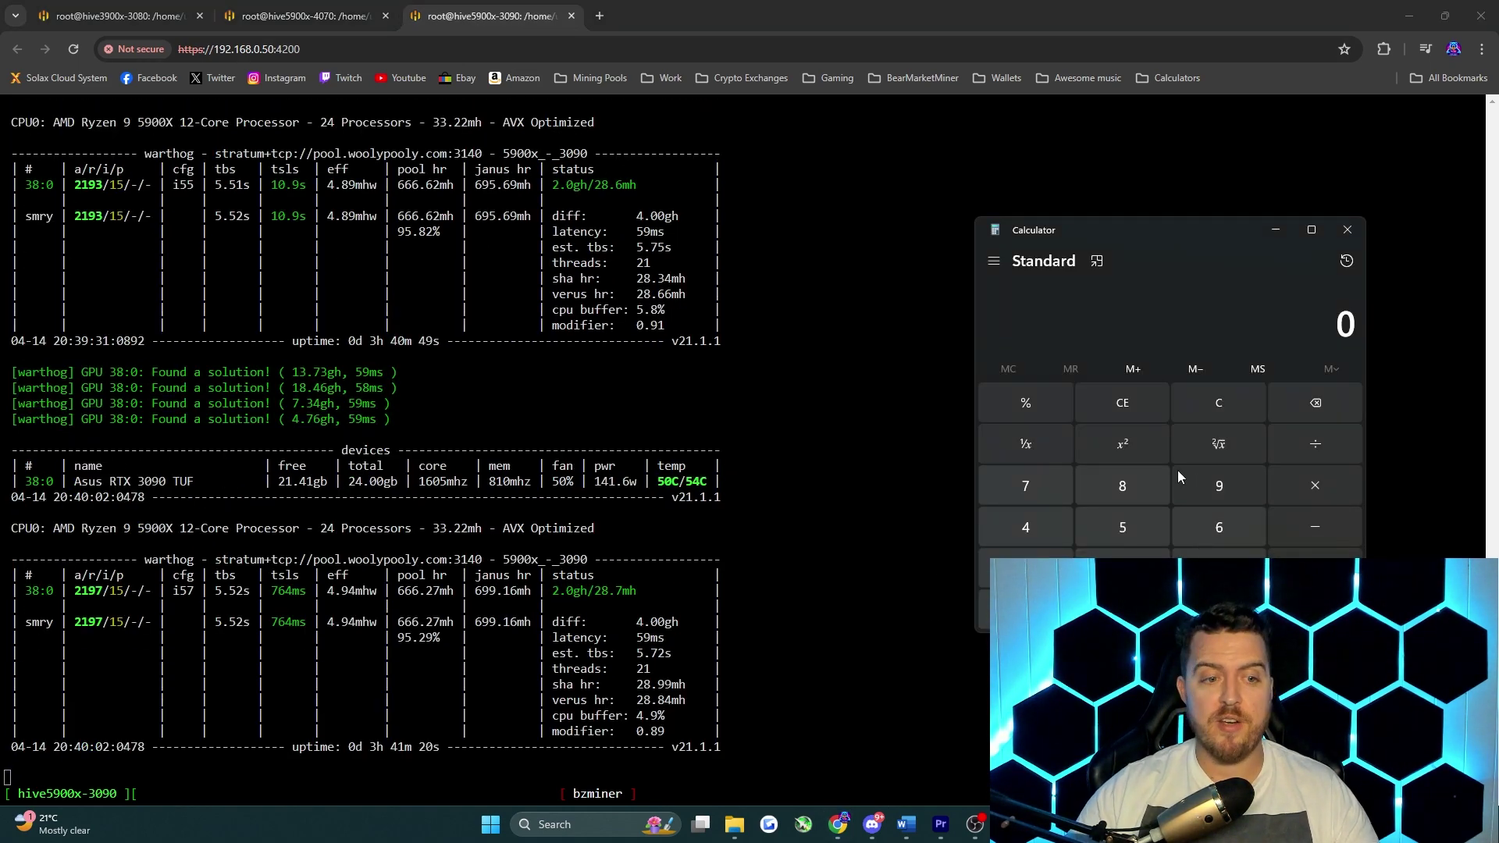
{"action": "left_click", "coordinate": [1216, 528]}
{"action": "left_click", "coordinate": [1218, 487]}
{"action": "left_click", "coordinate": [1218, 487]}
{"action": "left_click", "coordinate": [1314, 446]}
{"action": "left_click", "coordinate": [1218, 568]}
{"action": "left_click", "coordinate": [1219, 568]}
{"action": "left_click", "coordinate": [1315, 610]}
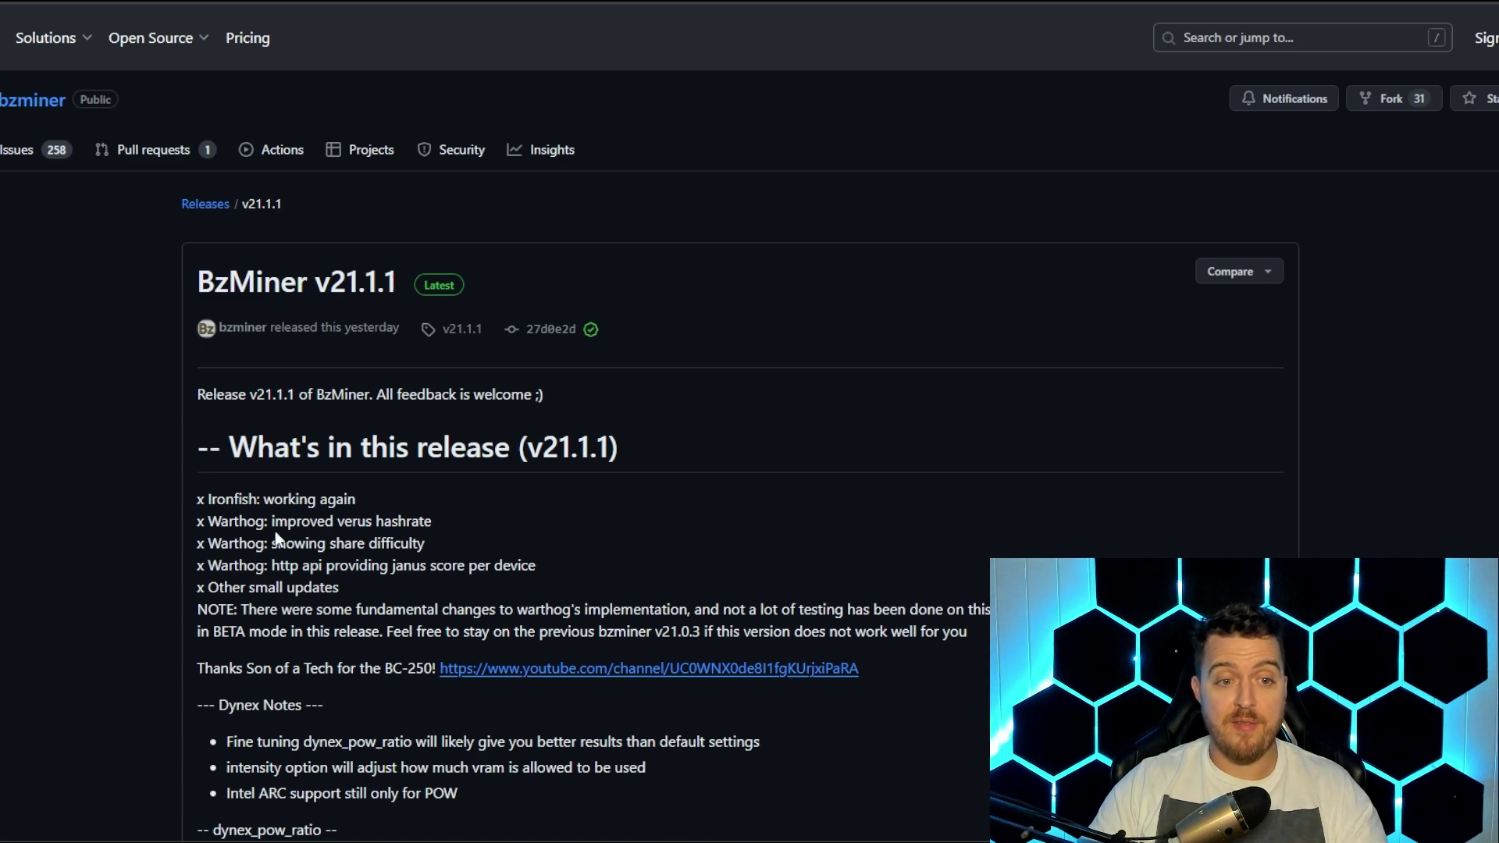
{"action": "left_click_drag", "start_coordinate": [272, 525], "coordinate": [309, 523]}
{"action": "left_click", "coordinate": [323, 523]}
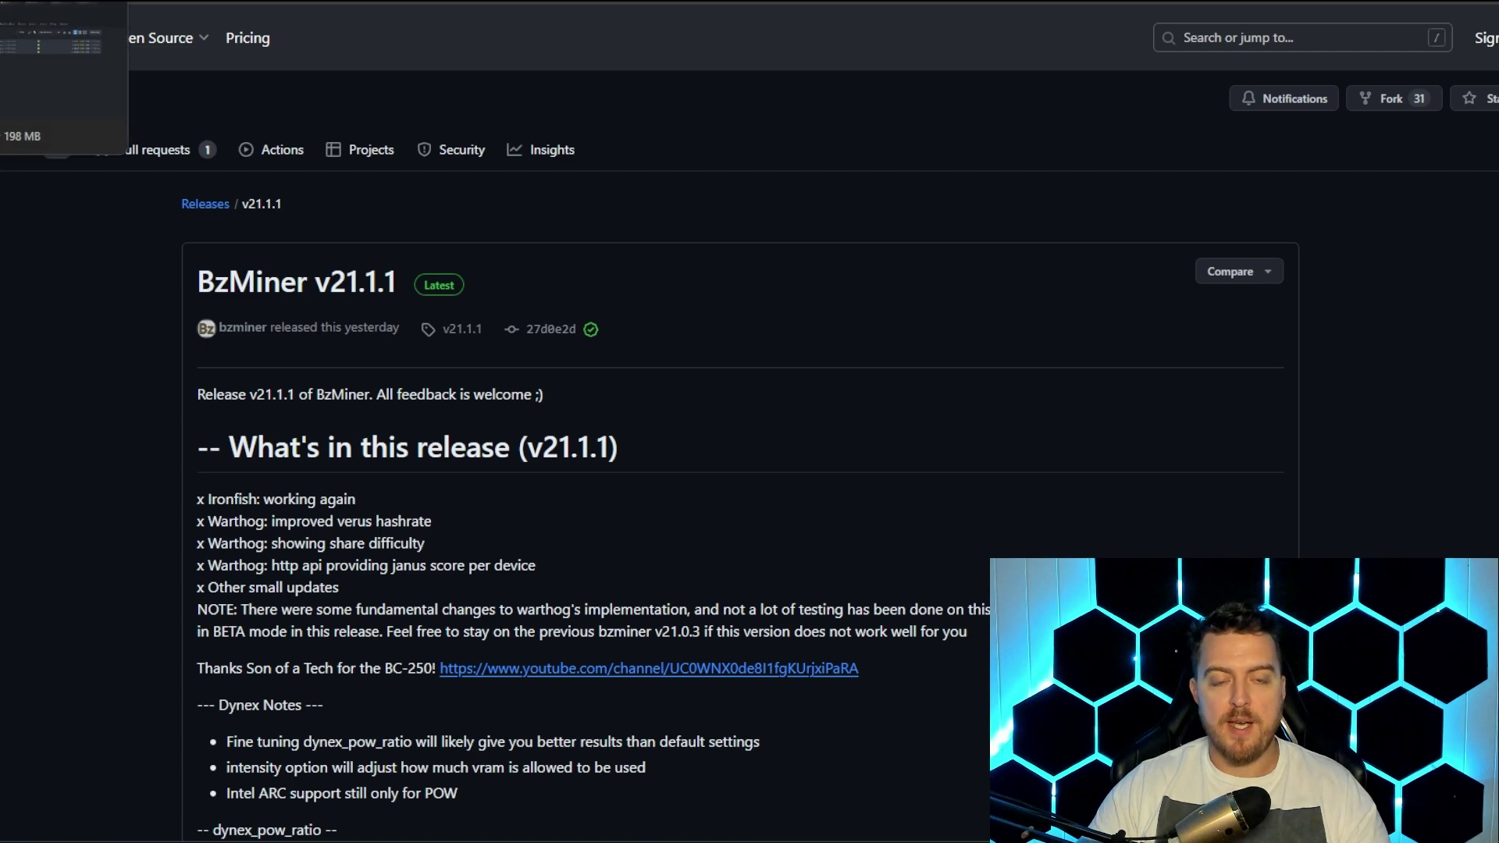
Step: Open the 5900x - 3090 worker's BzMiner config and replace its extra config arguments with the pasted overclock lines
{"action": "left_click", "coordinate": [11, 135]}
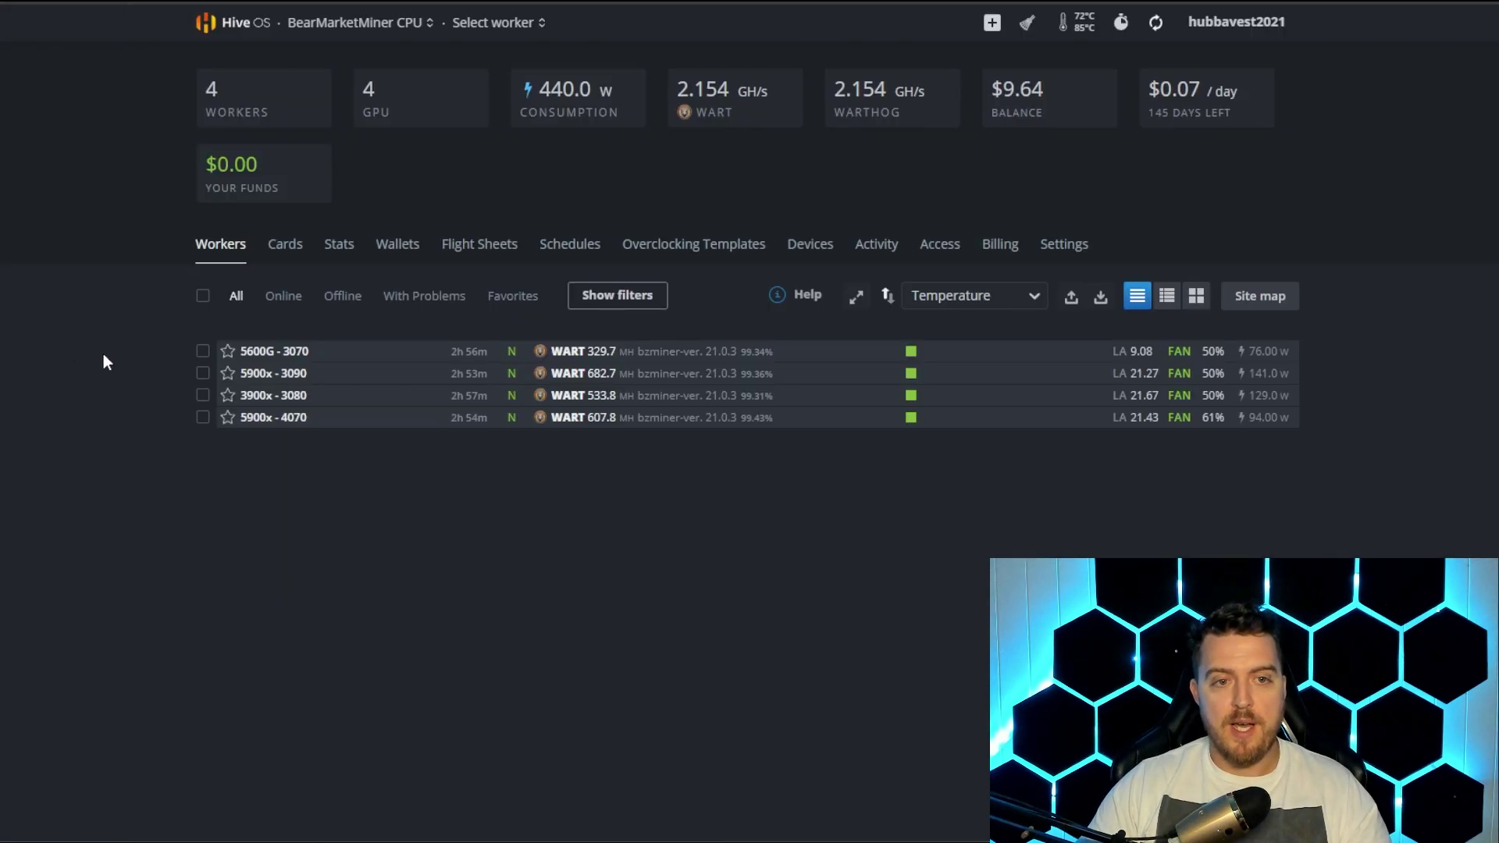
{"action": "left_click", "coordinate": [274, 374]}
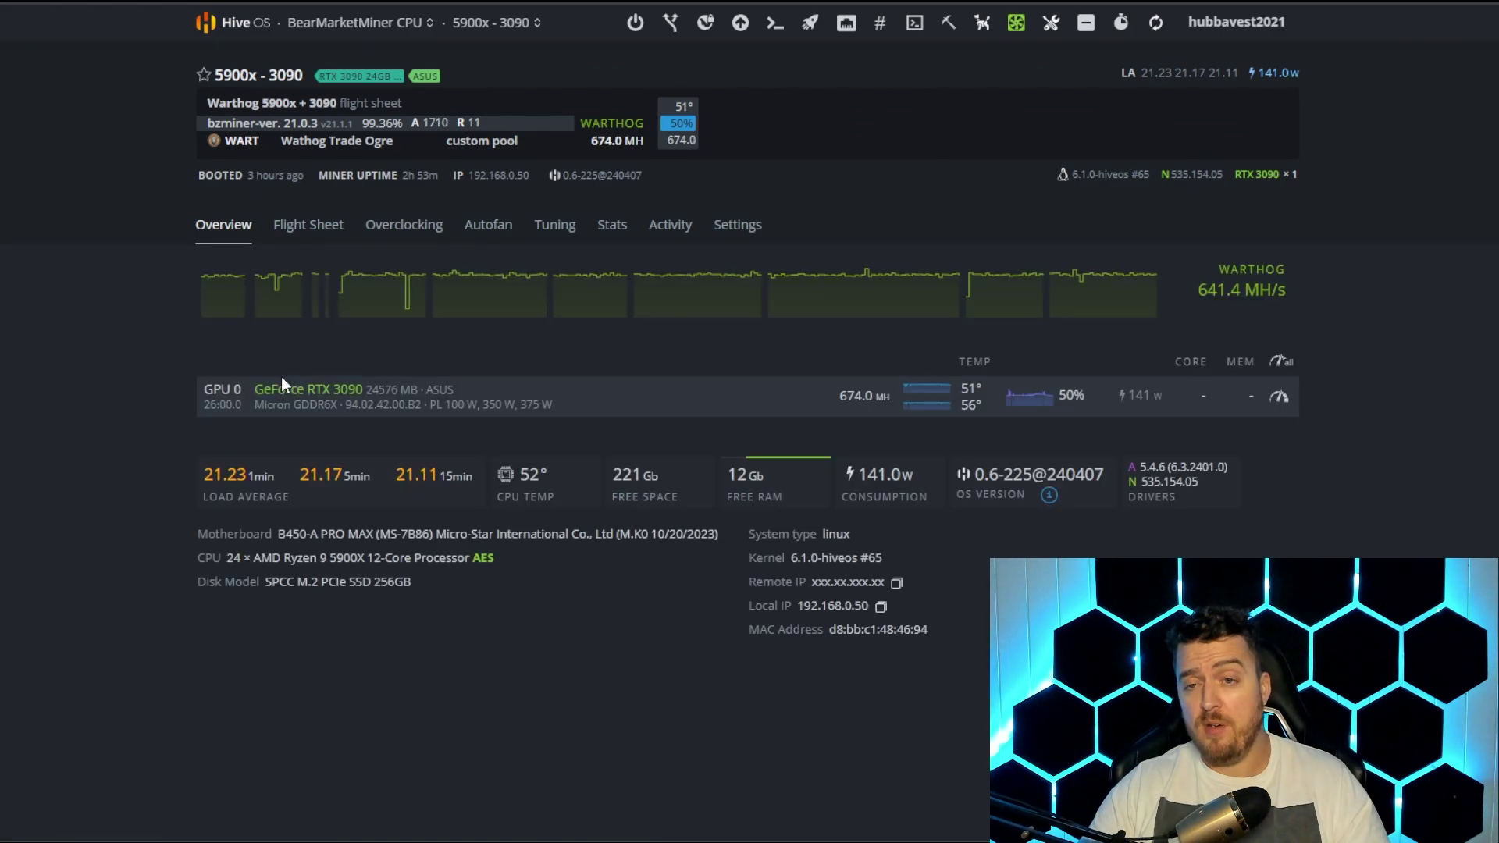
{"action": "left_click", "coordinate": [320, 228]}
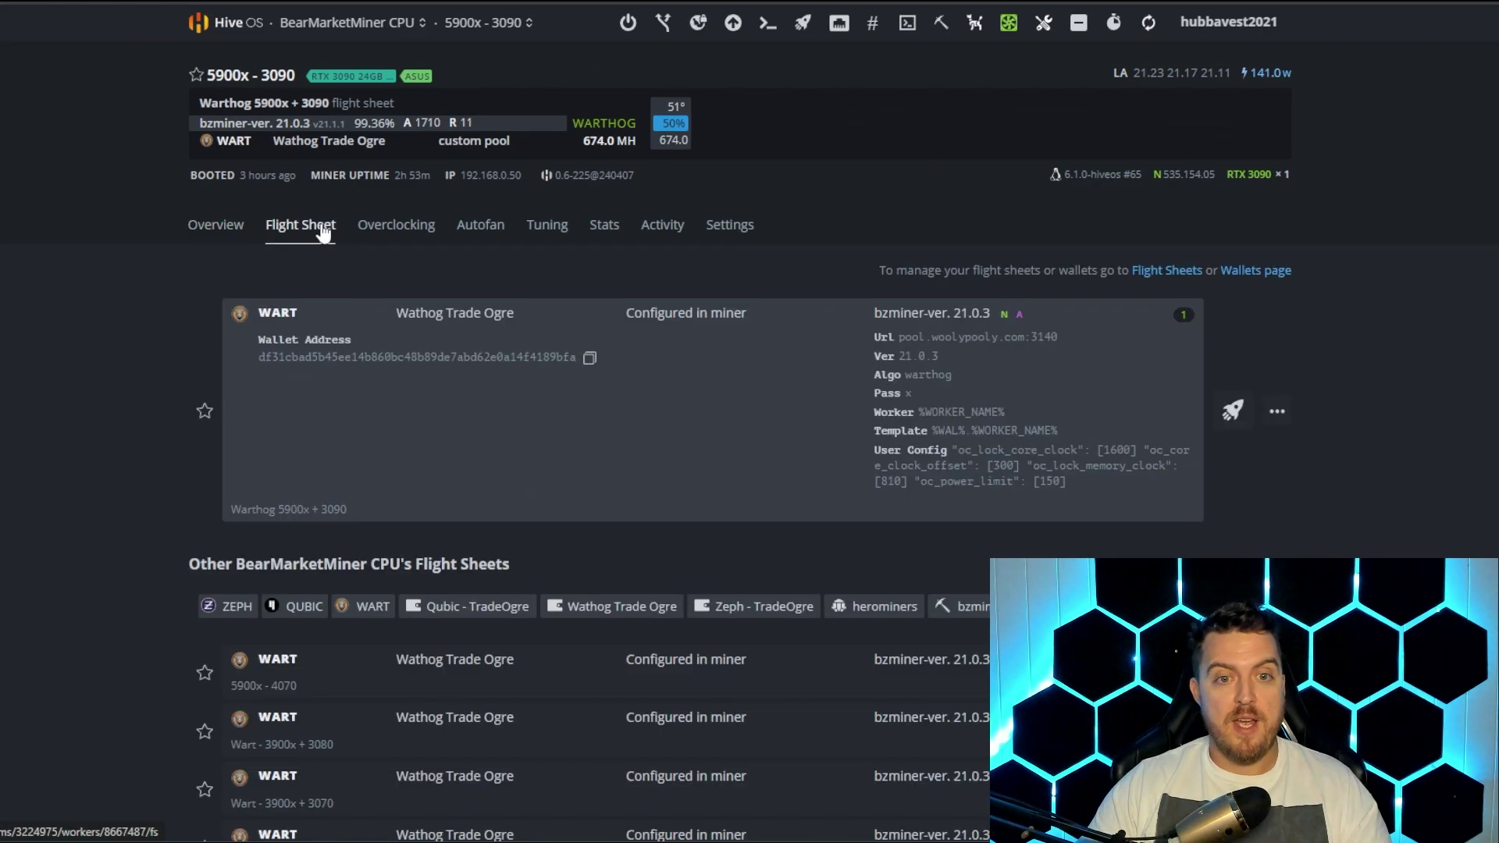
{"action": "left_click", "coordinate": [1277, 412]}
{"action": "left_click", "coordinate": [1220, 447]}
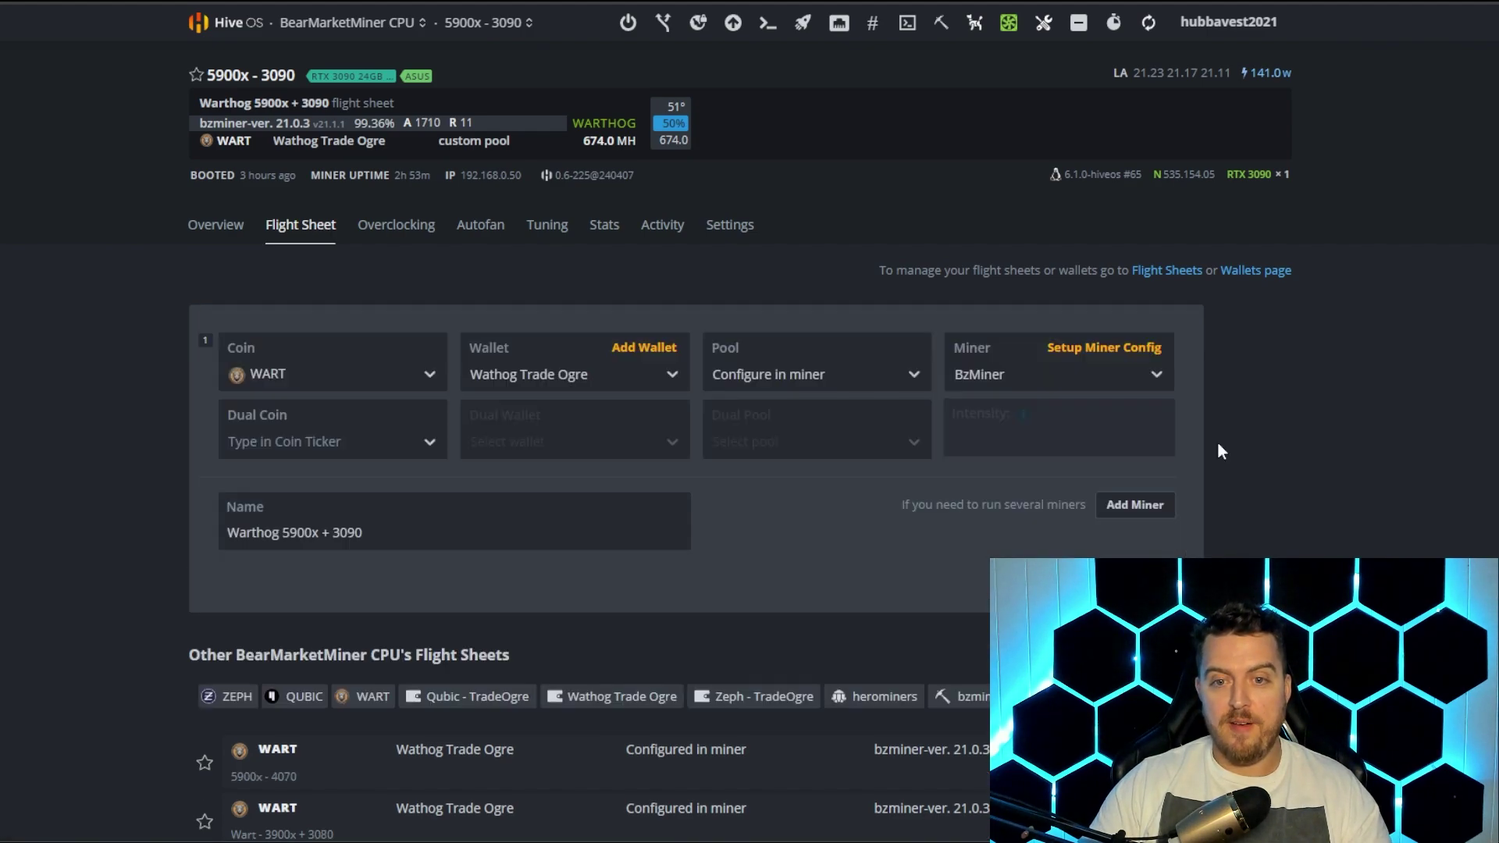
{"action": "left_click", "coordinate": [1132, 355]}
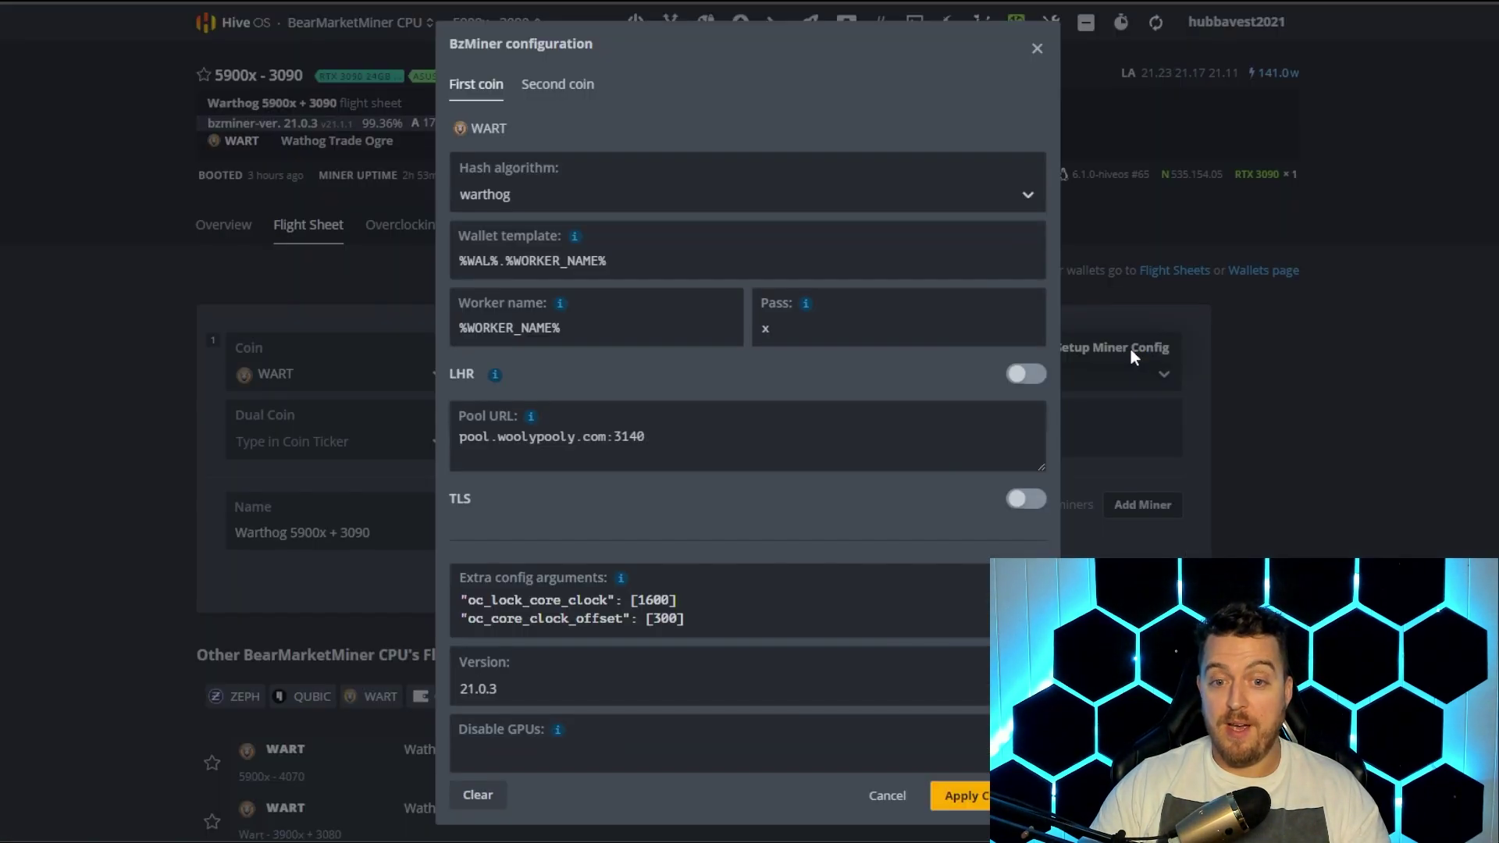
{"action": "left_click", "coordinate": [702, 617]}
{"action": "key", "text": "ctrl+a"}
{"action": "type", "text": "\"oc_lock_core_clock\": [1600] \"oc_core_clock_offset\": [300] \"oc_lock_memory_clock\": [810] \"oc_power_limit\": [150]"}
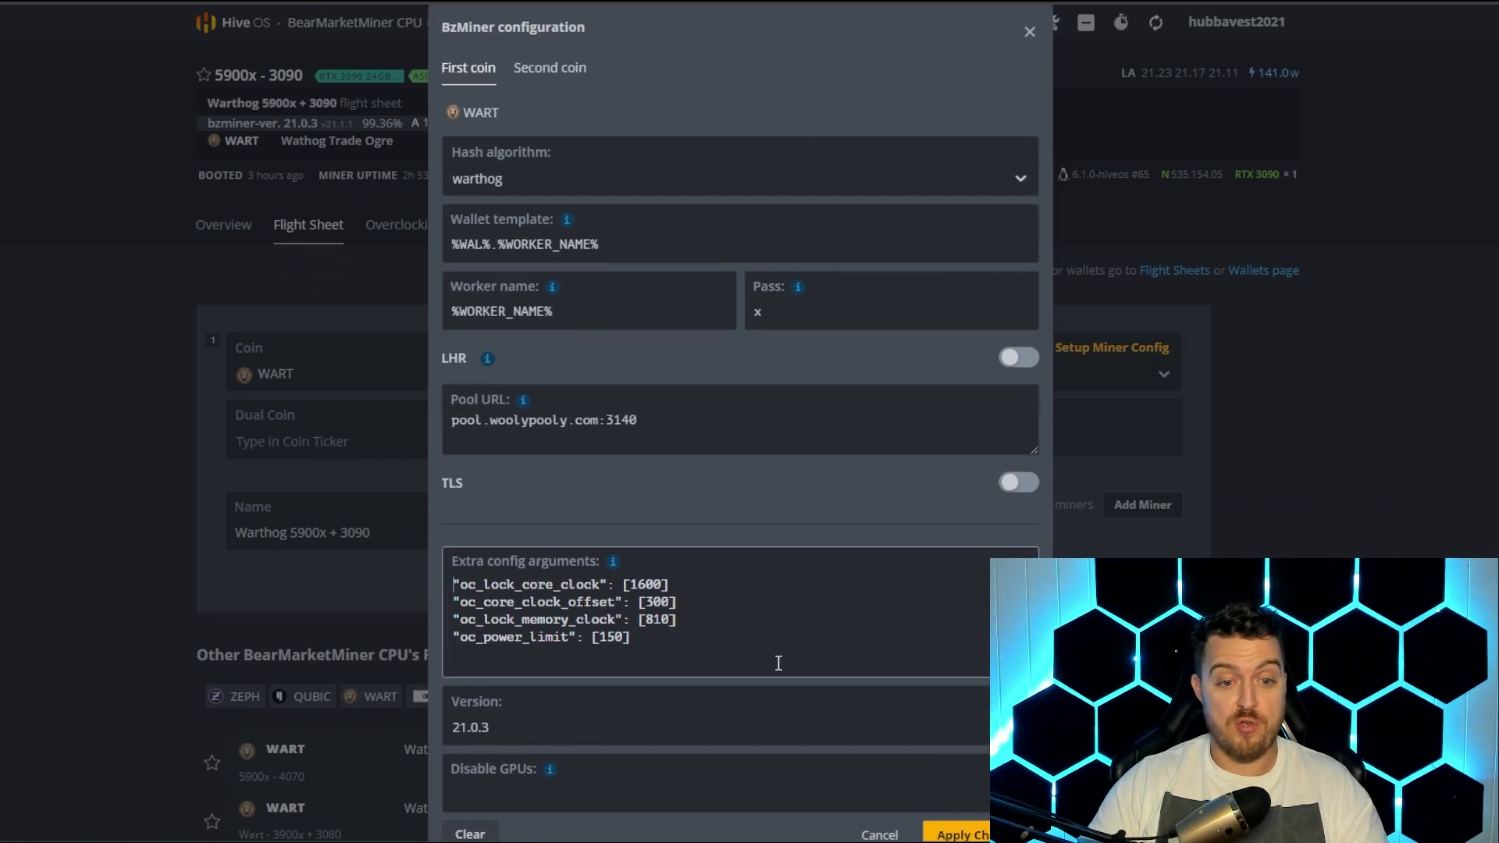
Step: Try the latest BzMiner version, revert to 21.0.3, and apply the miner config changes
{"action": "left_click", "coordinate": [545, 726]}
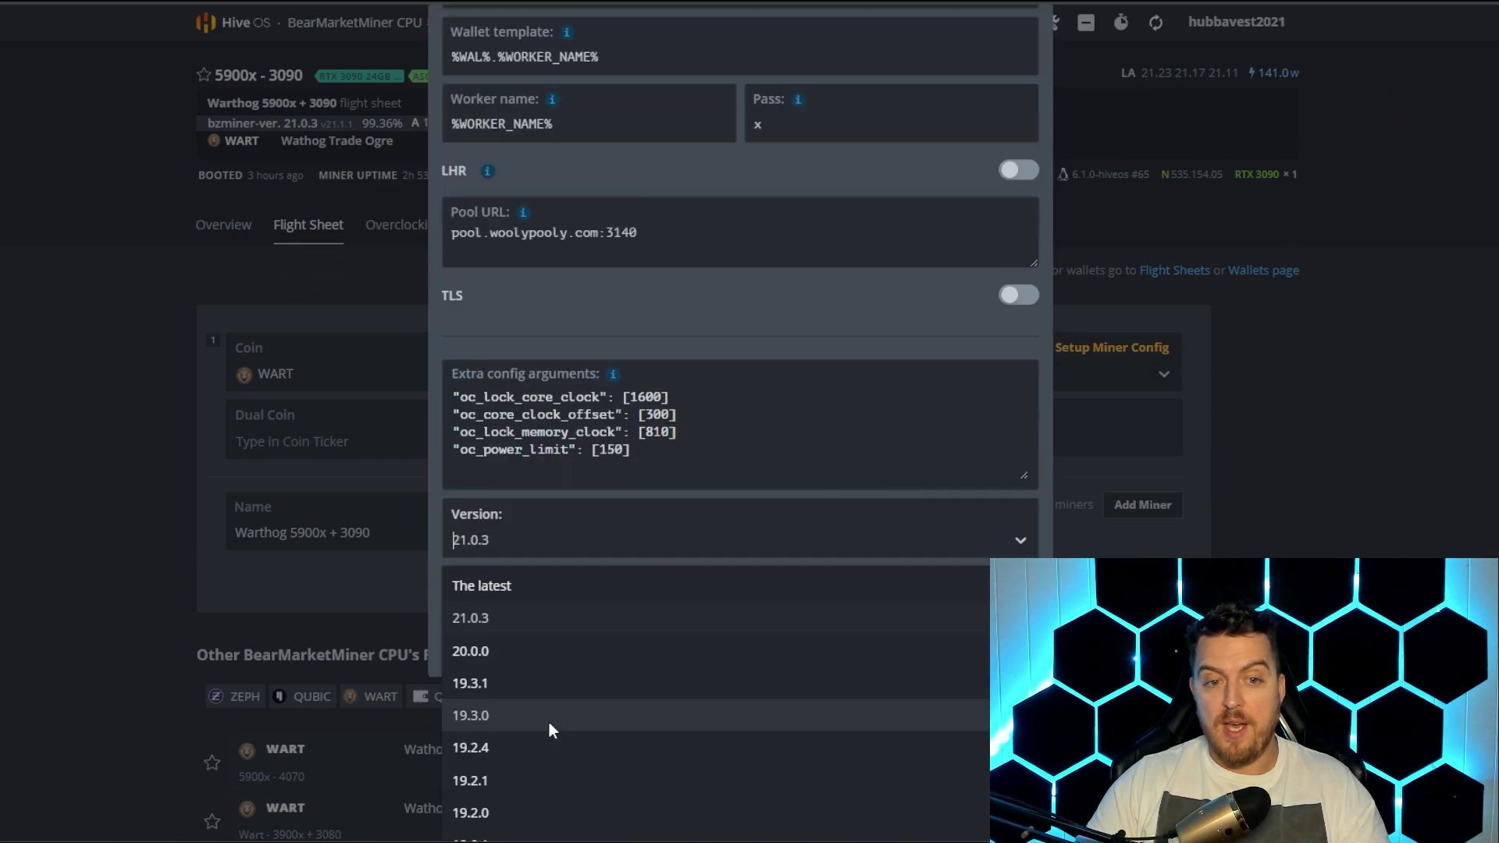
{"action": "left_click", "coordinate": [504, 586]}
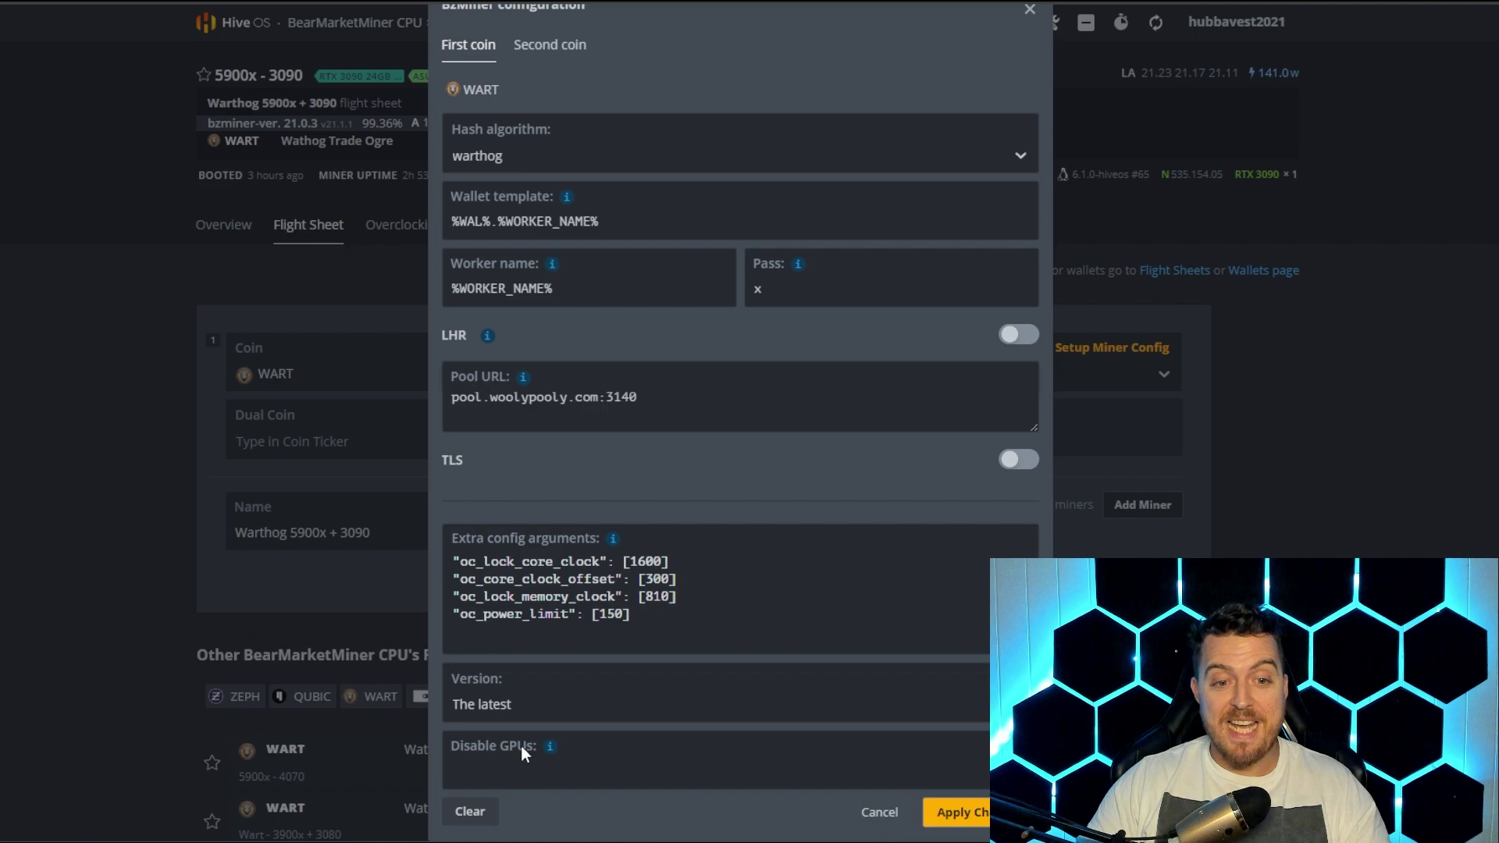
{"action": "left_click", "coordinate": [515, 704]}
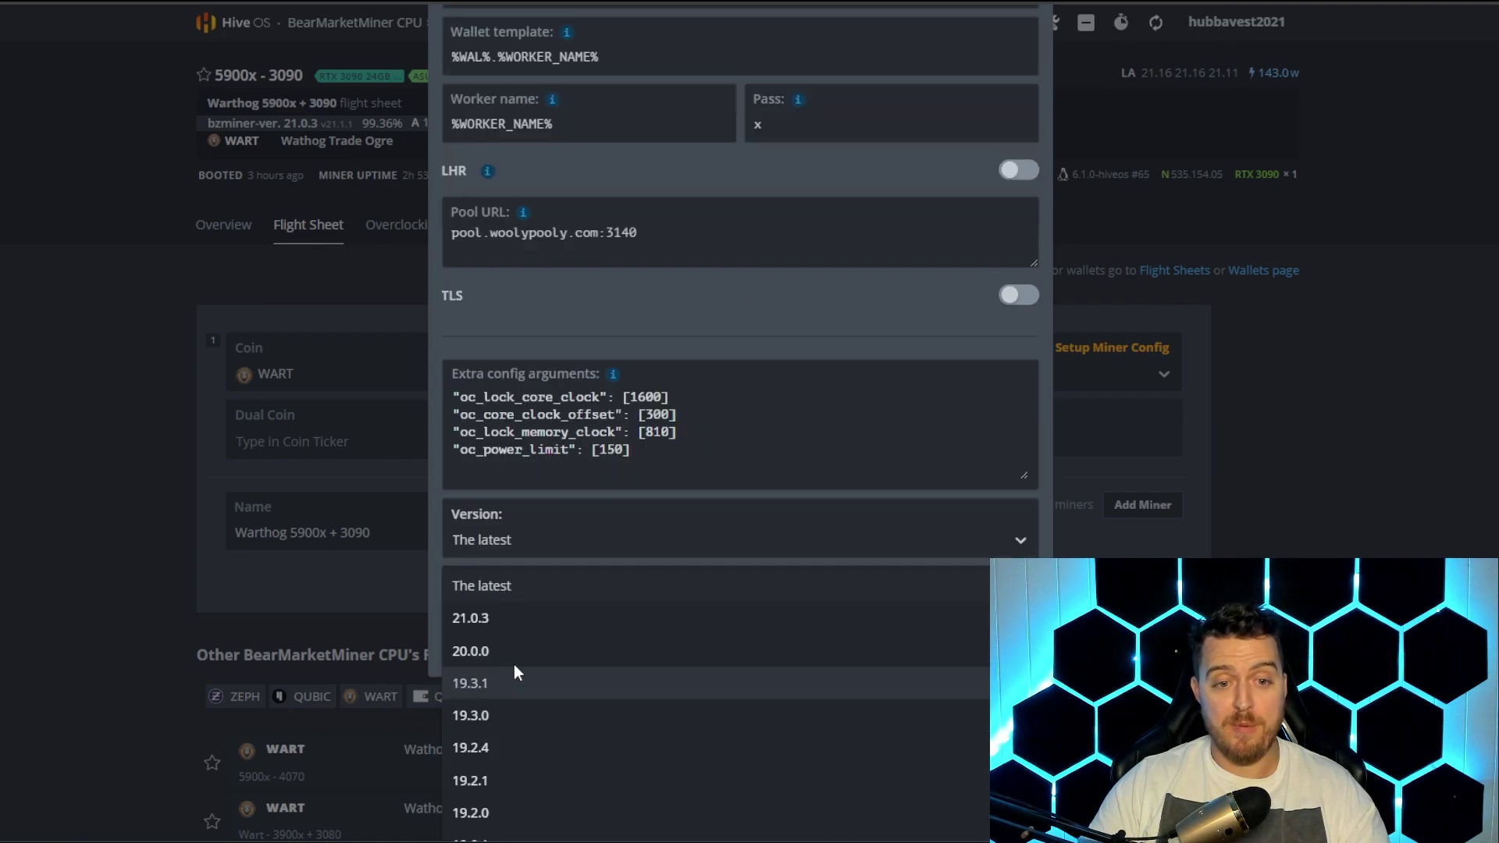
{"action": "left_click", "coordinate": [533, 617]}
{"action": "left_click", "coordinate": [972, 814]}
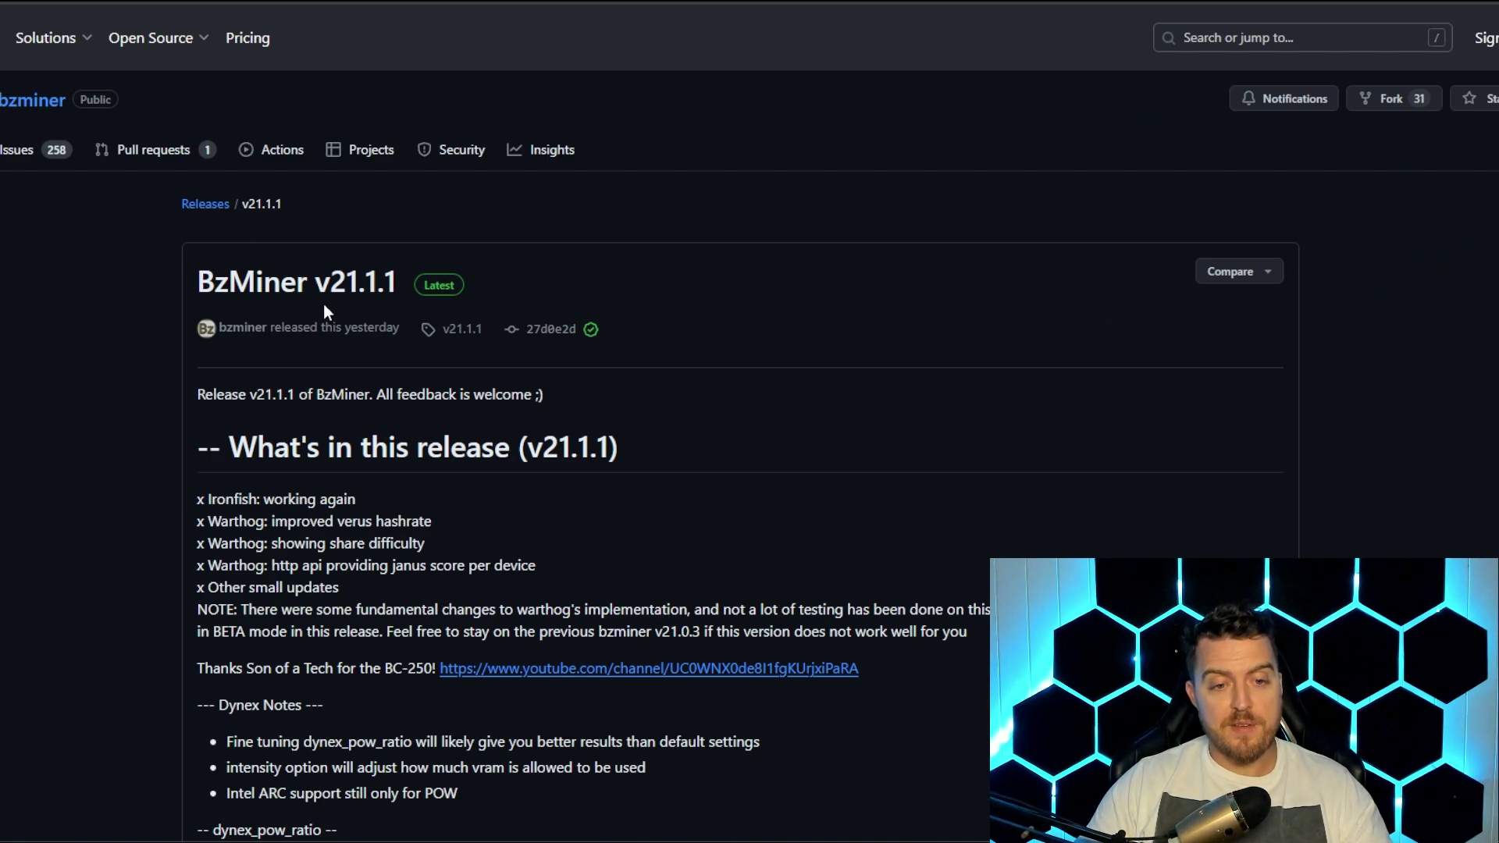
{"action": "scroll", "coordinate": [437, 553], "scroll_direction": "down", "scroll_amount": 7}
{"action": "scroll", "coordinate": [437, 553], "scroll_direction": "down", "scroll_amount": 15}
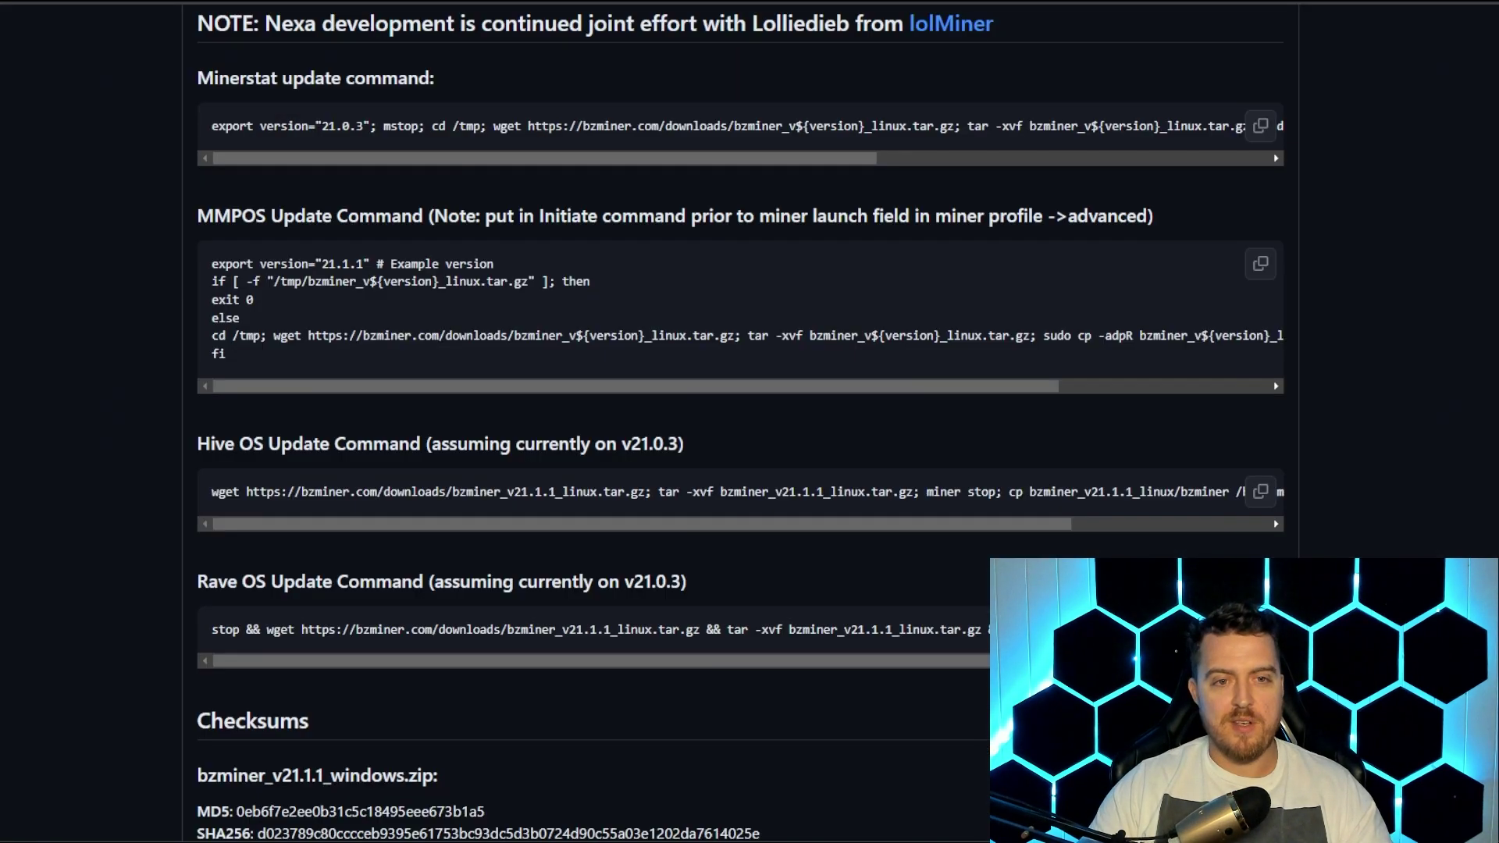
Step: Scroll up the BzMiner v21.1.1 GitHub release notes
{"action": "scroll", "coordinate": [742, 422], "scroll_direction": "up", "scroll_amount": 10}
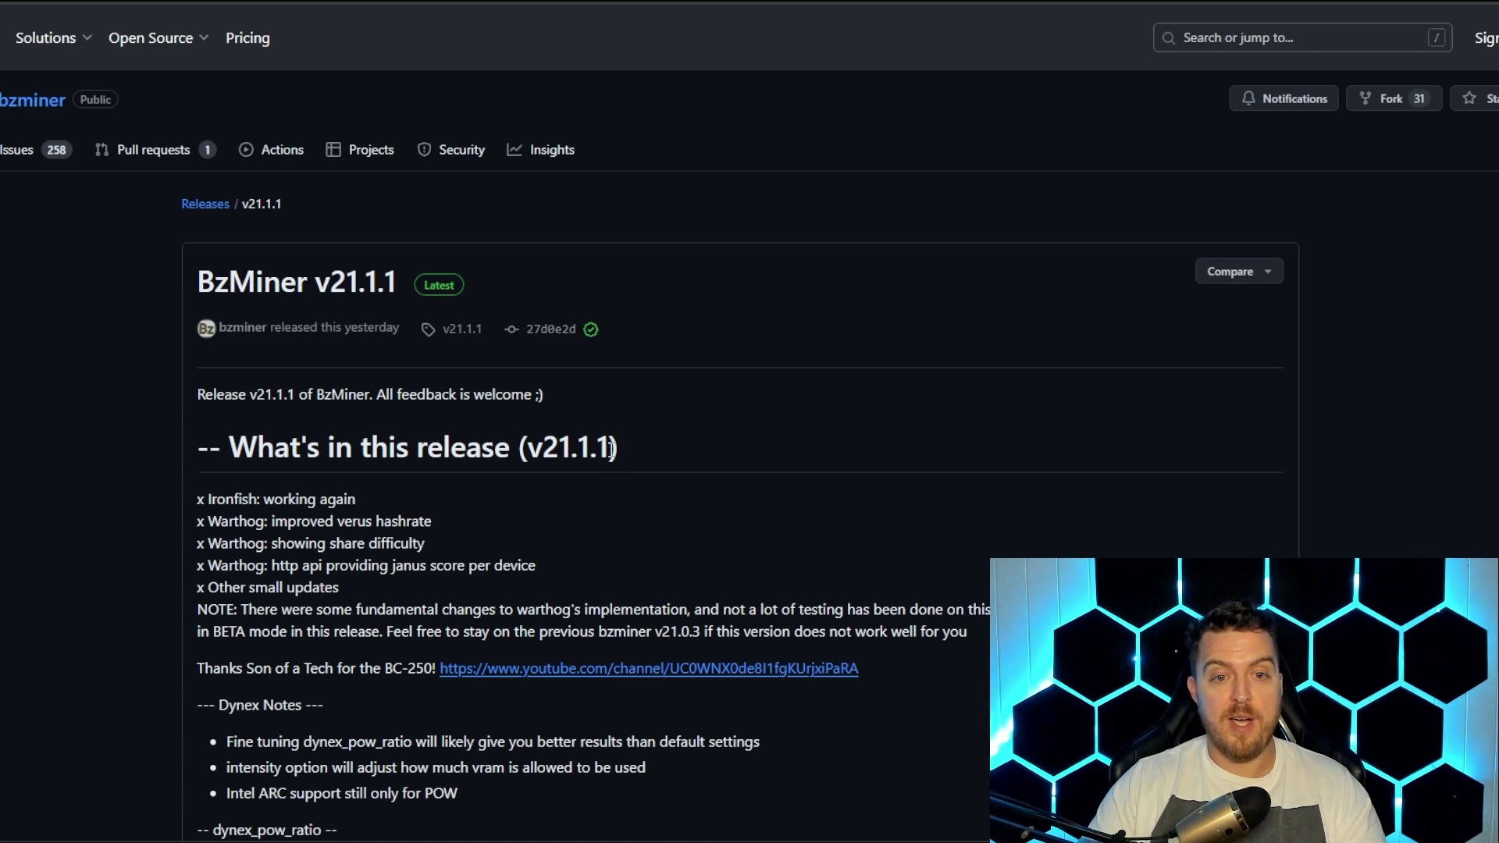
Step: Highlight the v21.1.1 version in the release heading, then clear the highlight
{"action": "left_click_drag", "start_coordinate": [613, 448], "coordinate": [525, 451]}
{"action": "left_click", "coordinate": [536, 453]}
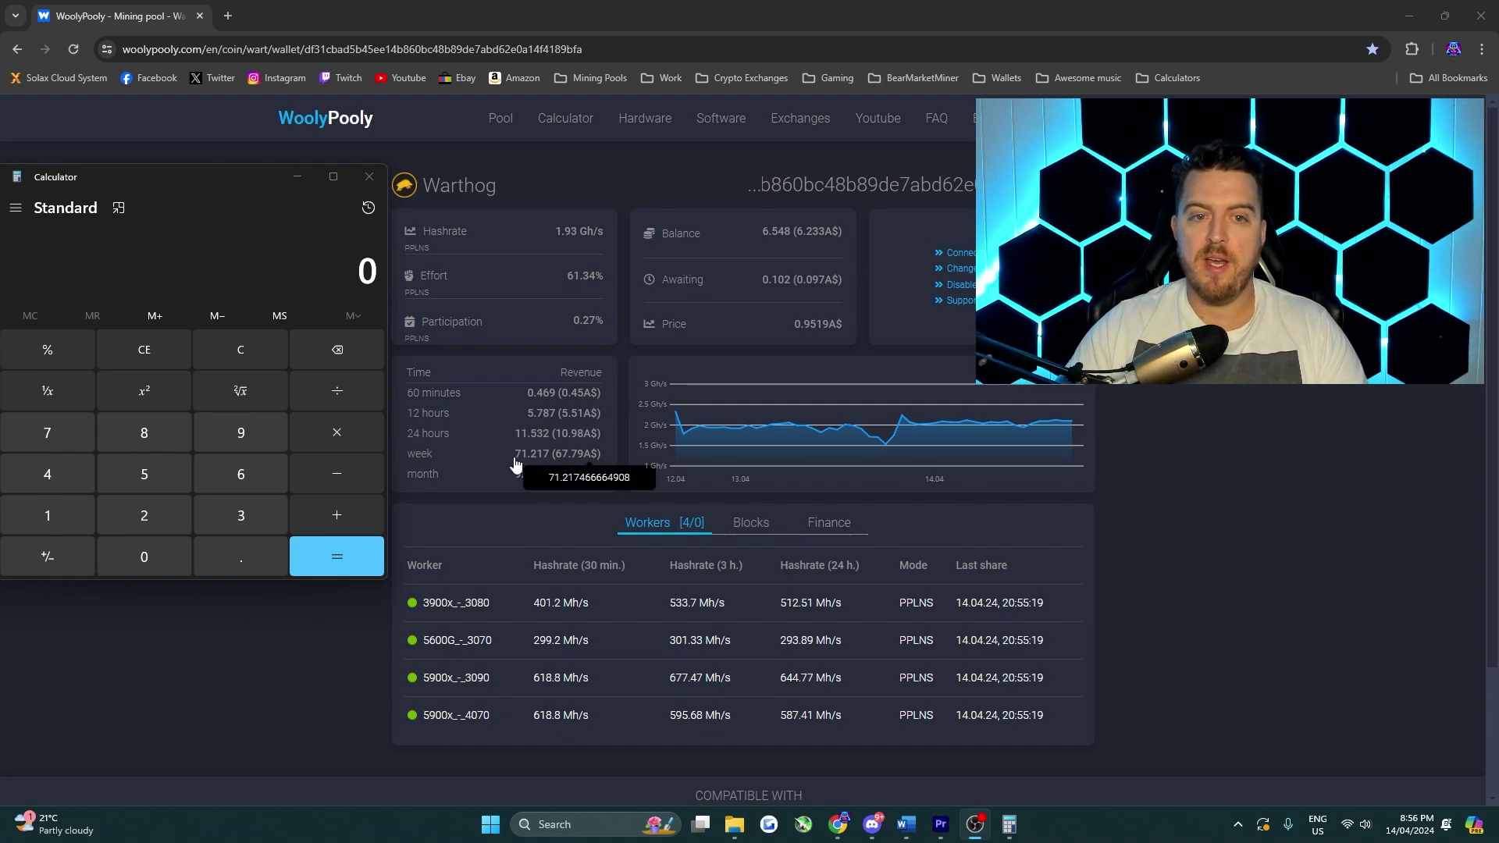
Step: Read the full 11.532 24-hour revenue and enter 11.532 in Calculator
{"action": "mouse_move", "coordinate": [525, 443]}
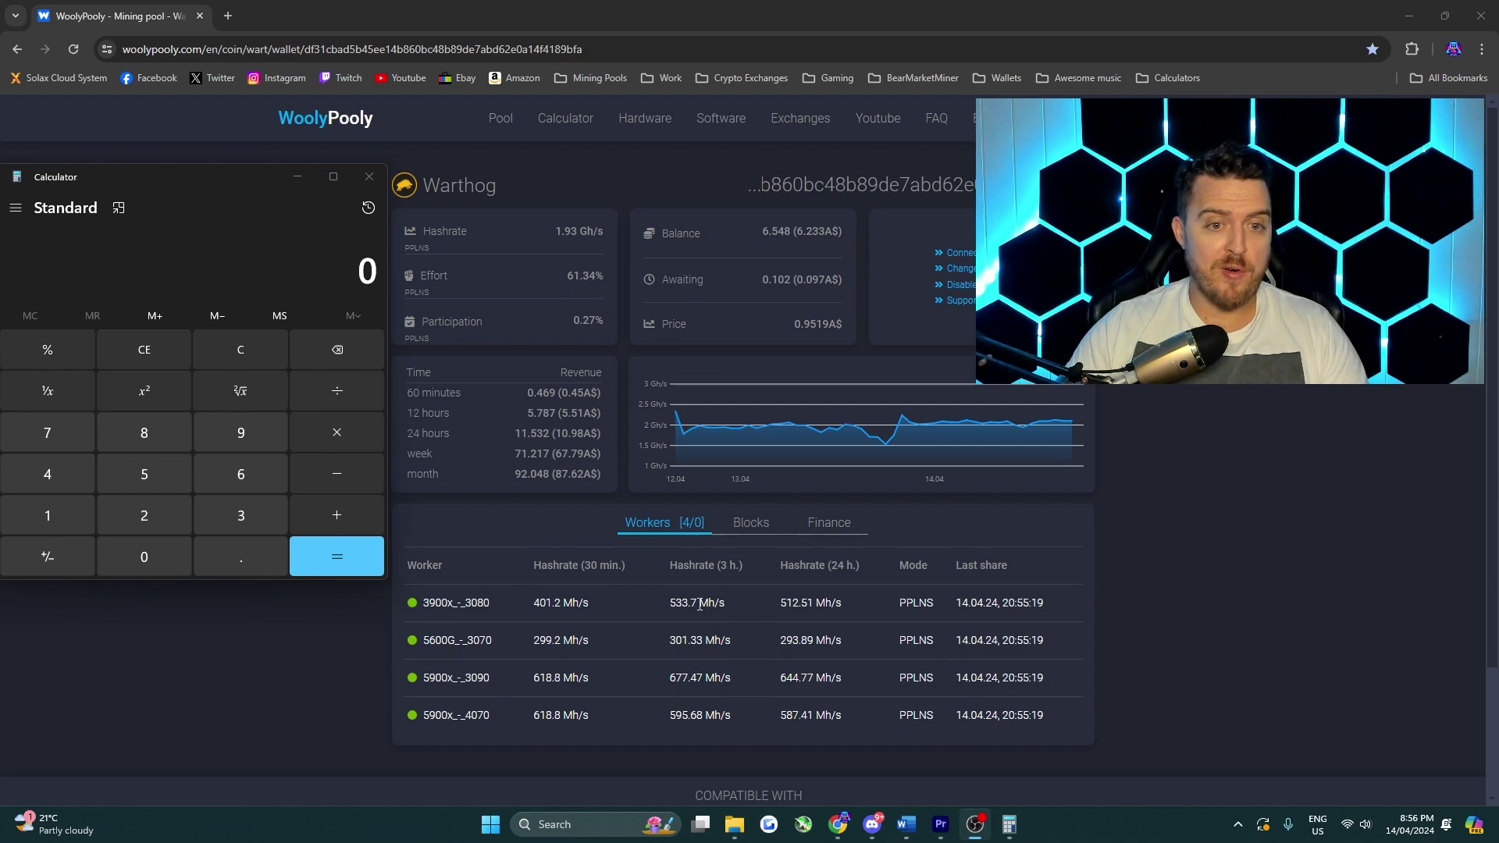
{"action": "double_click", "coordinate": [71, 522]}
{"action": "left_click", "coordinate": [227, 562]}
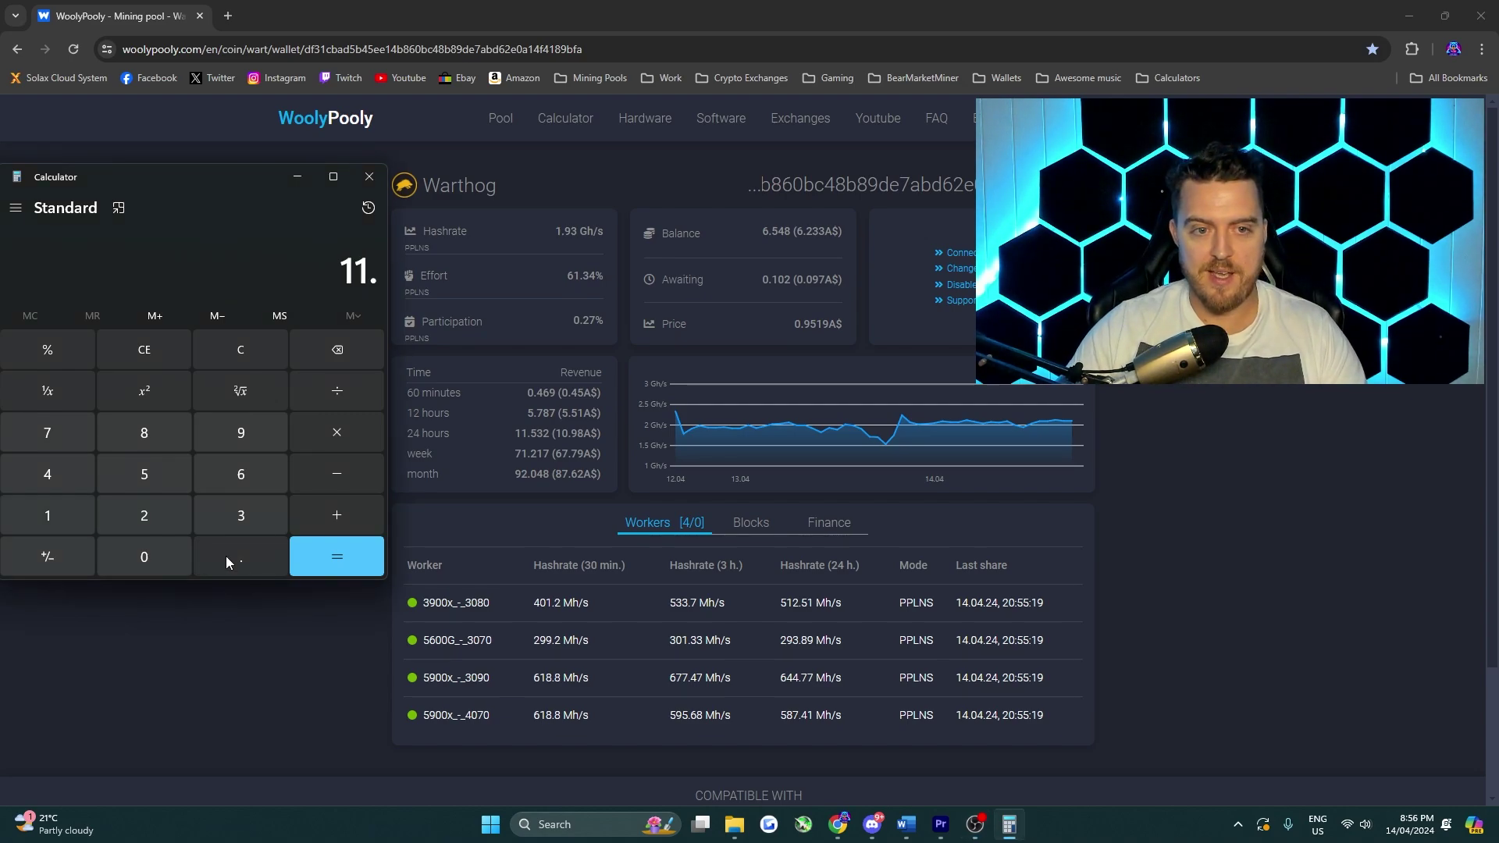
{"action": "left_click", "coordinate": [160, 478]}
{"action": "left_click", "coordinate": [231, 509]}
{"action": "left_click", "coordinate": [186, 515]}
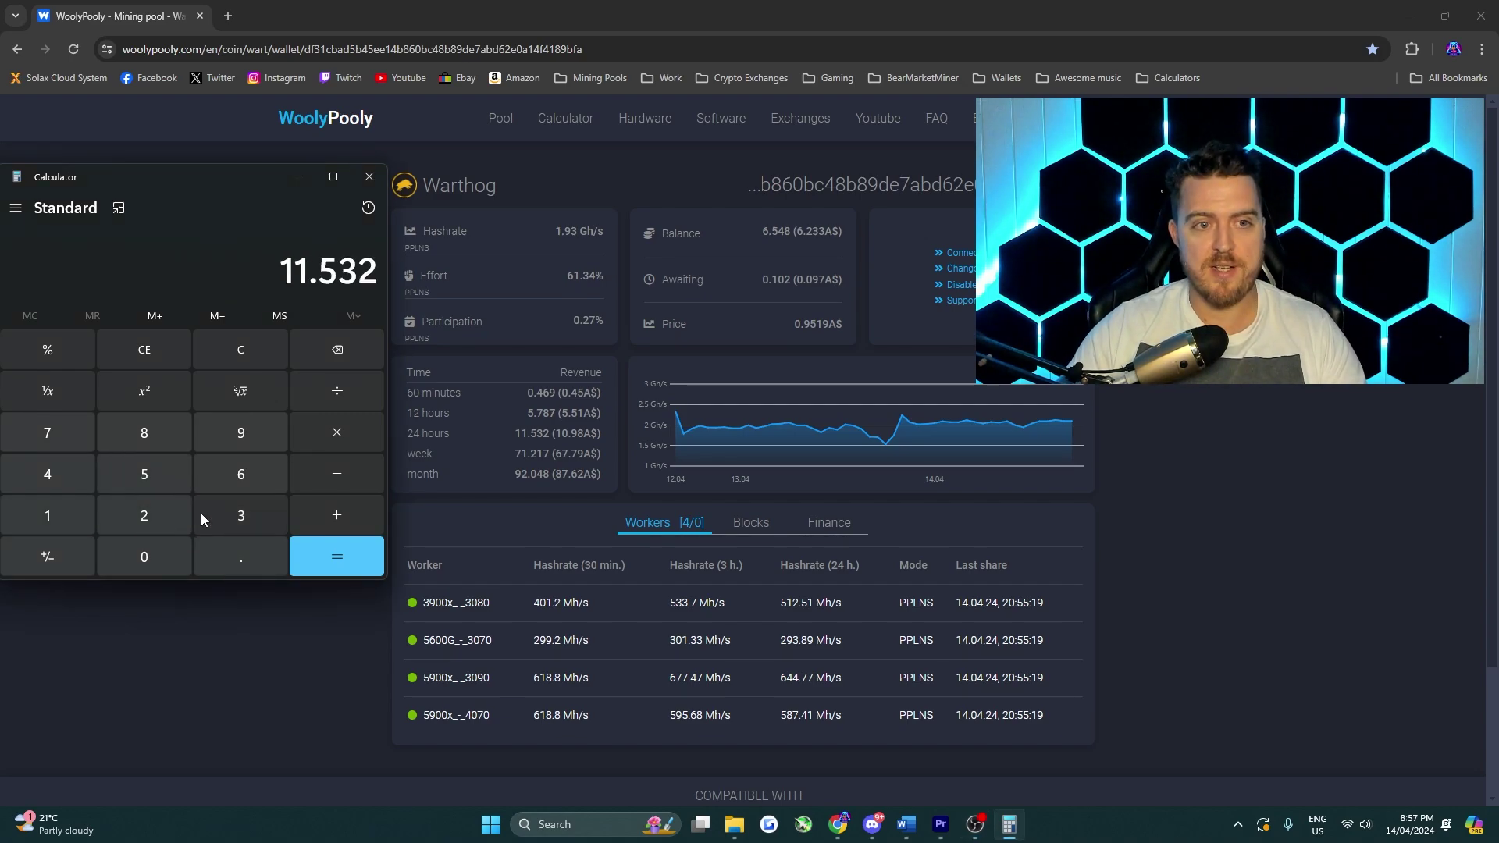
Step: Convert the 873 W power draw to daily kWh: 873 × 24 ÷ 1000
{"action": "left_click", "coordinate": [267, 349]}
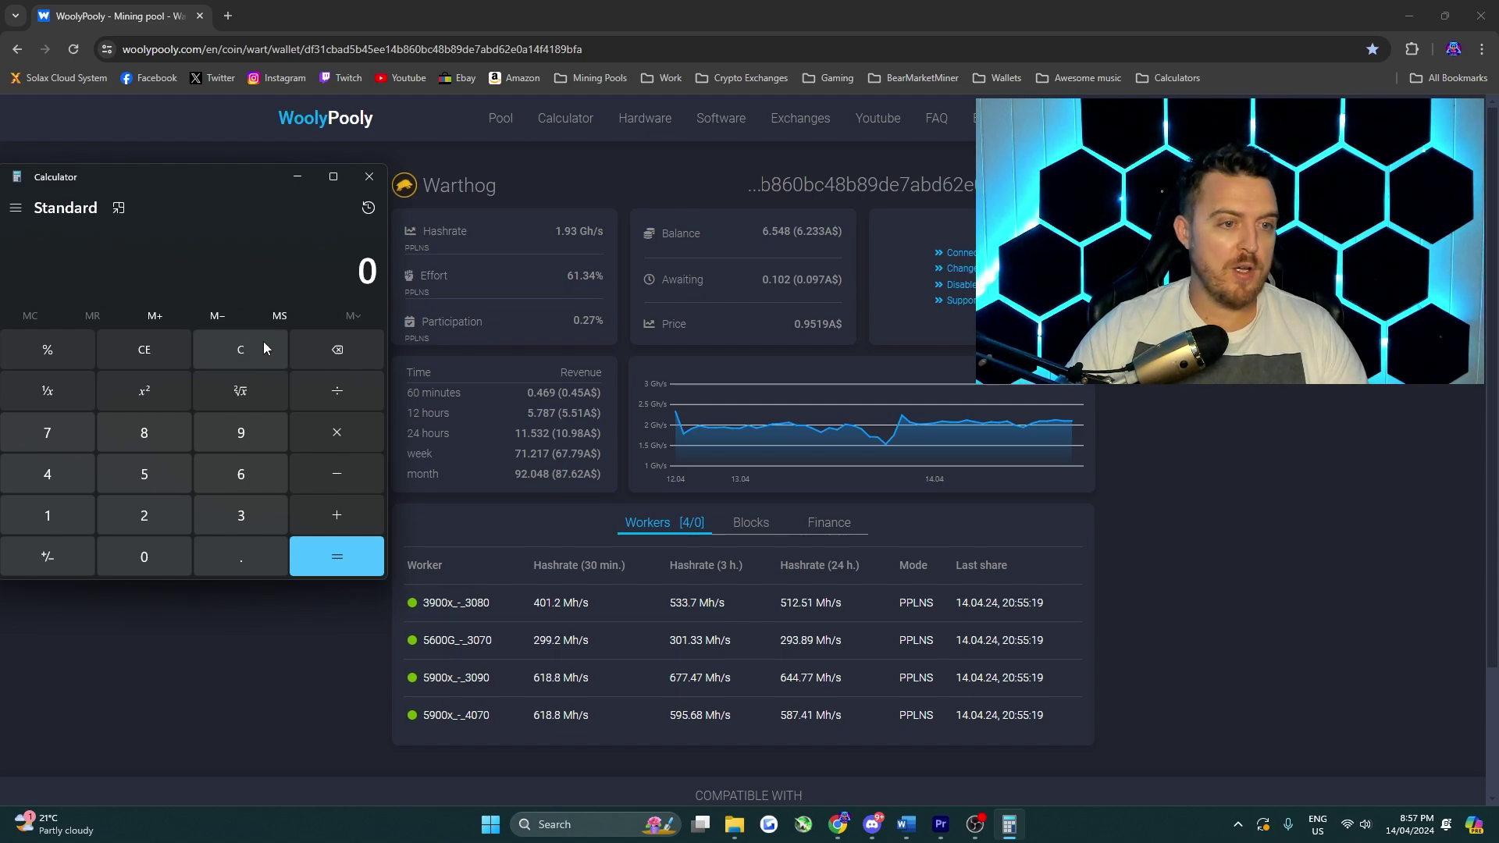
{"action": "left_click", "coordinate": [160, 429]}
{"action": "left_click", "coordinate": [54, 428]}
{"action": "left_click", "coordinate": [241, 519]}
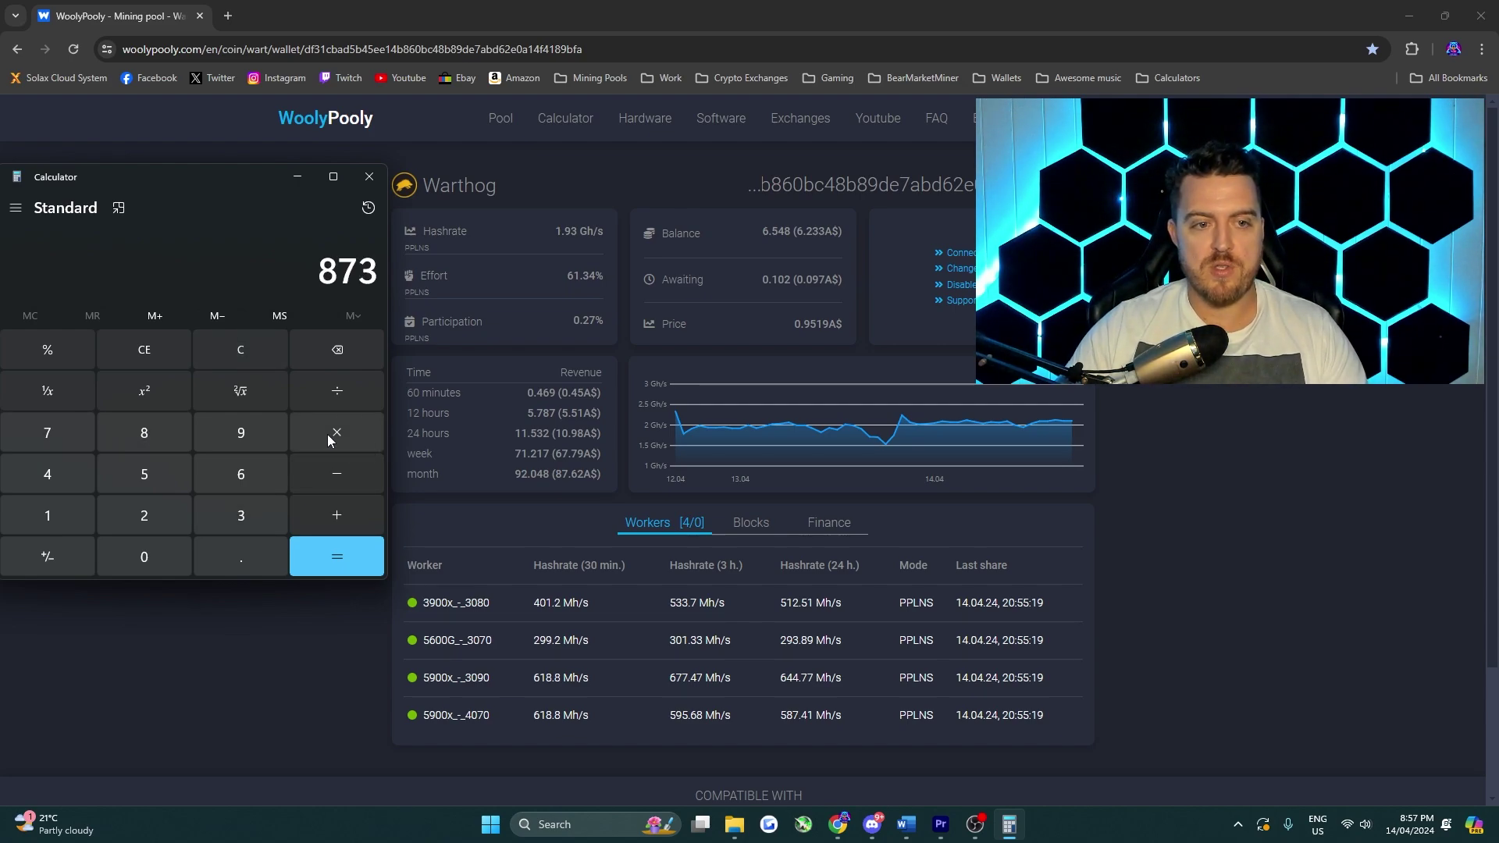
{"action": "left_click", "coordinate": [327, 440]}
{"action": "left_click", "coordinate": [162, 513]}
{"action": "key", "text": "4"}
{"action": "left_click", "coordinate": [331, 550]}
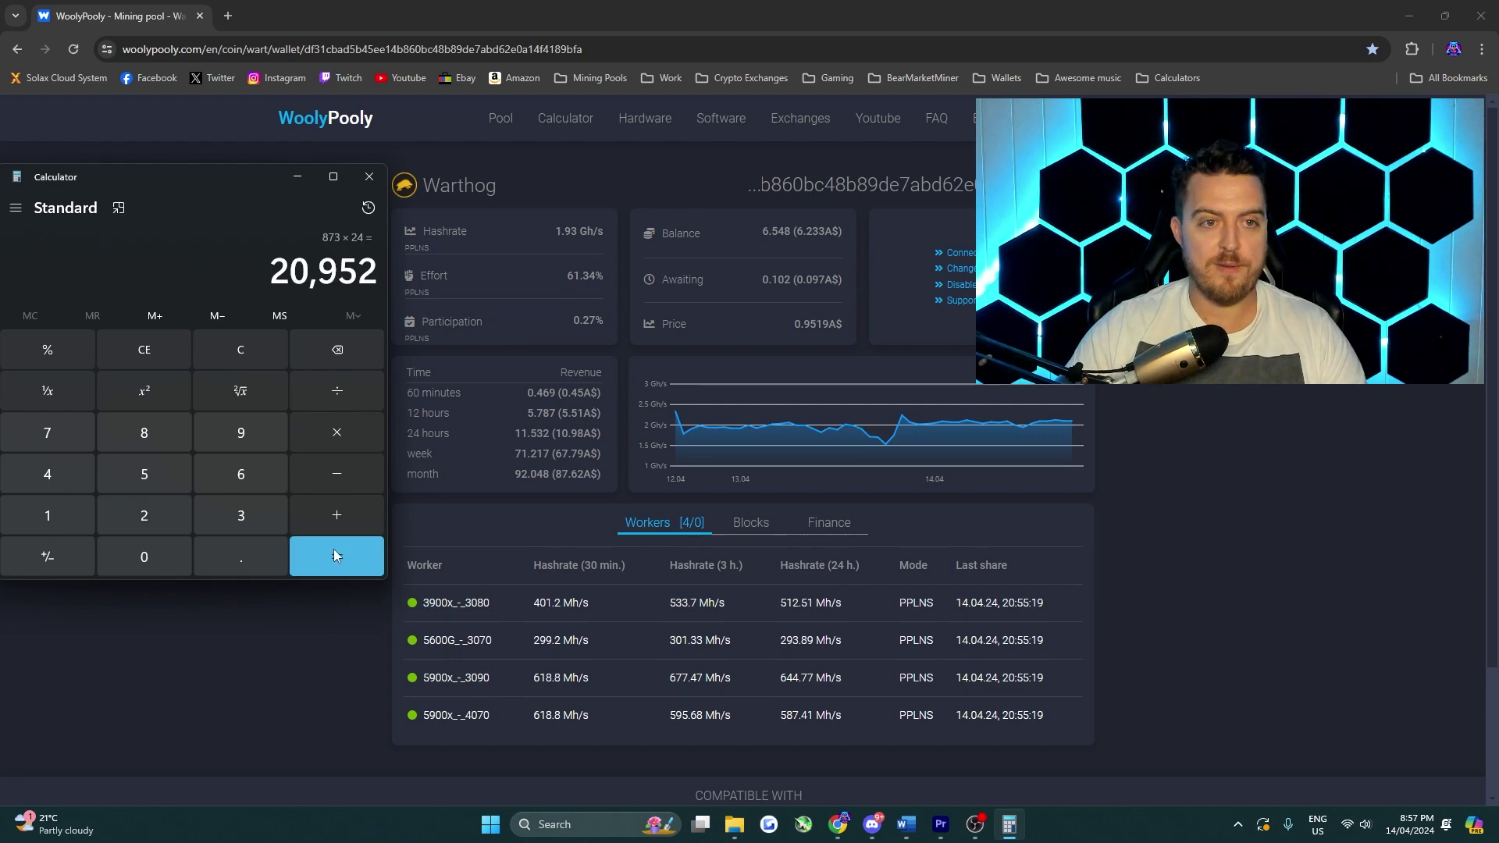
{"action": "left_click", "coordinate": [336, 391]}
{"action": "key", "text": "1"}
{"action": "double_click", "coordinate": [144, 554]}
{"action": "left_click", "coordinate": [143, 554]}
{"action": "left_click", "coordinate": [344, 559]}
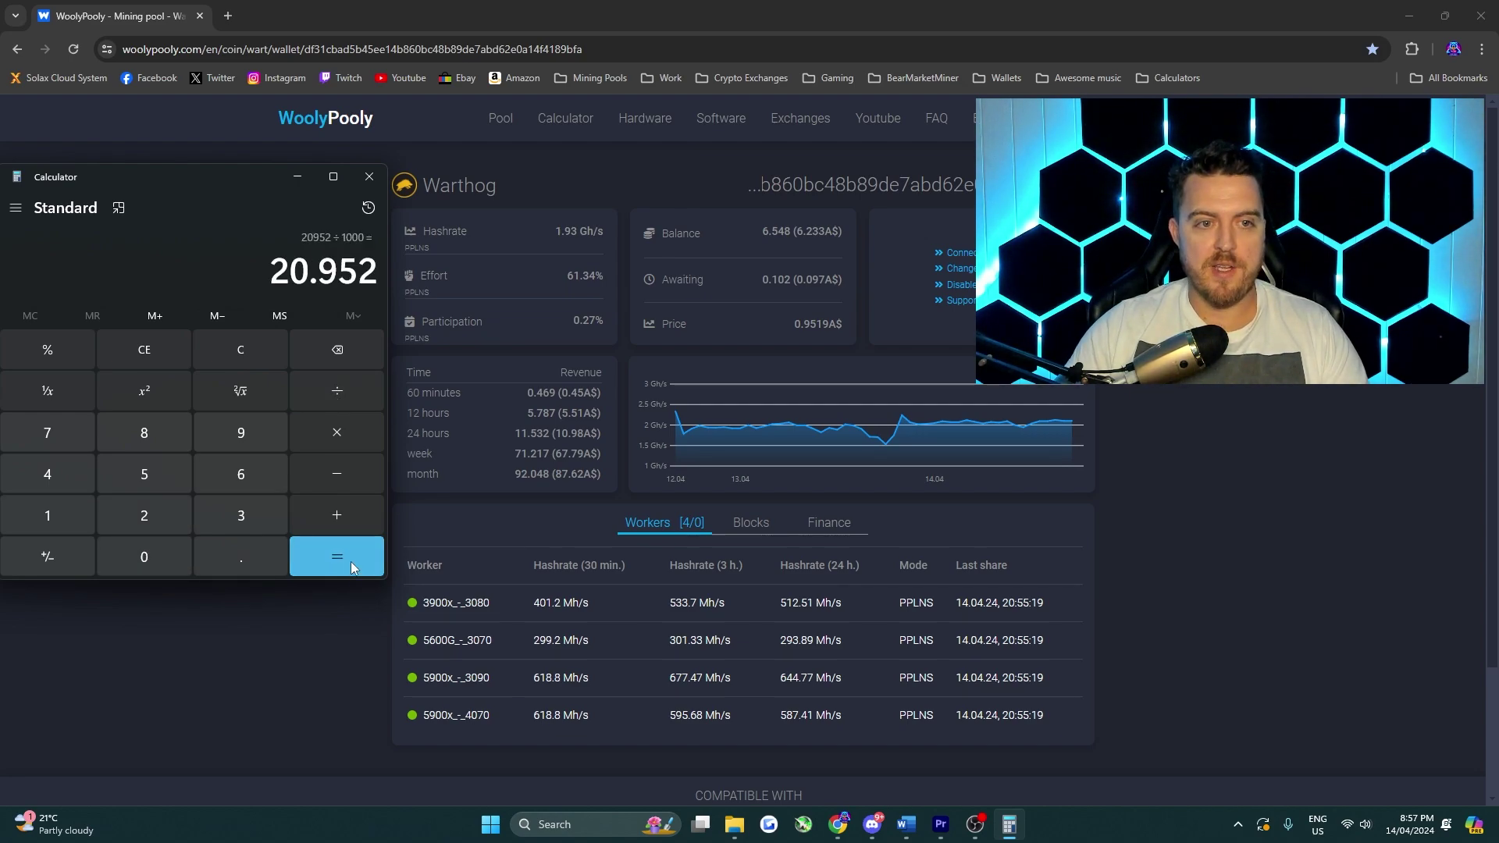
Step: Multiply by the 0.19 electricity price for a 3.98 daily power cost
{"action": "left_click", "coordinate": [348, 433]}
{"action": "left_click", "coordinate": [184, 546]}
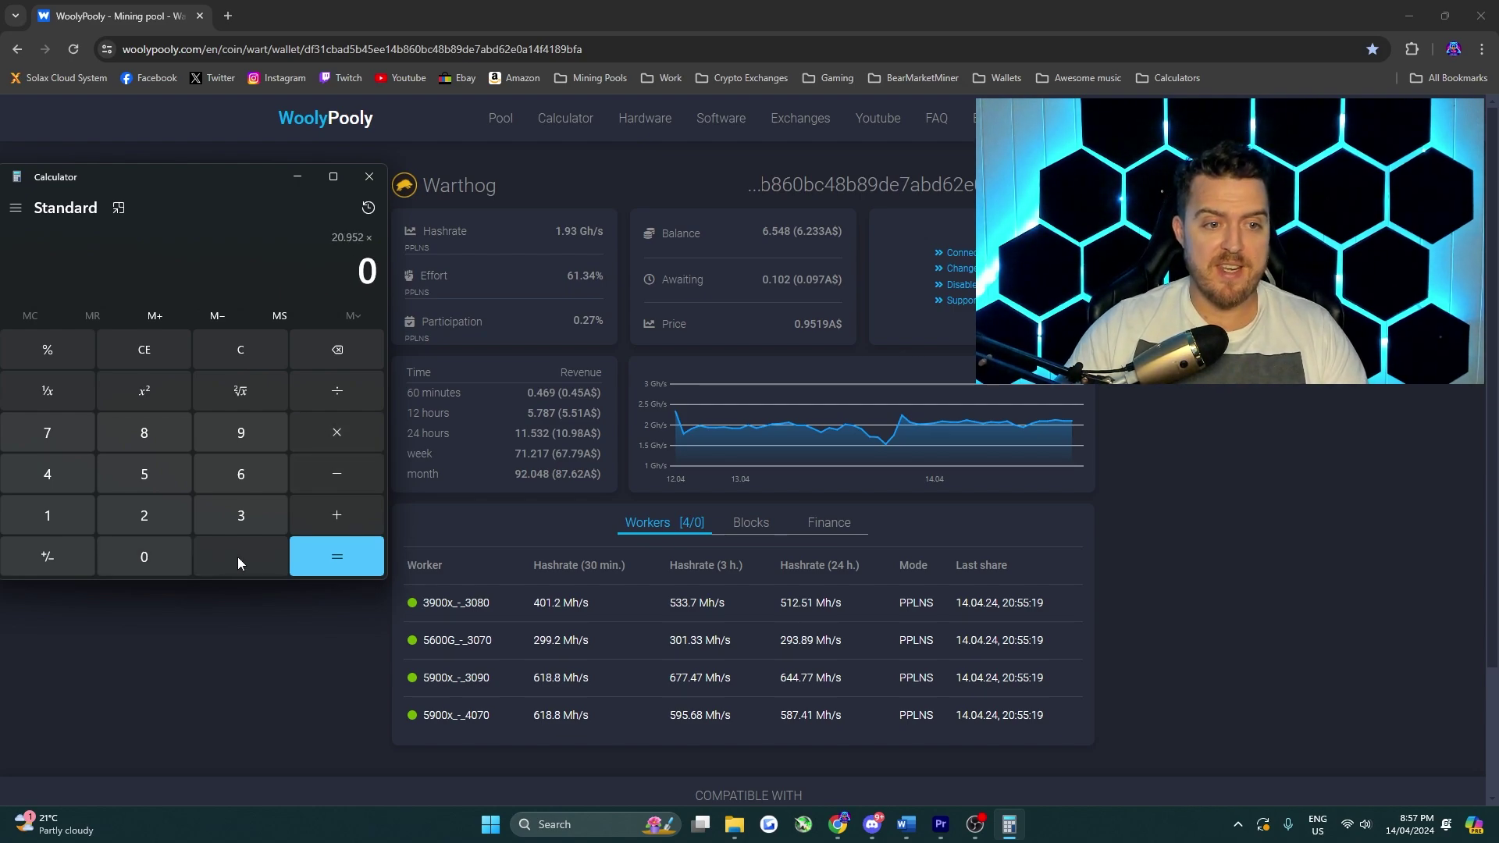
{"action": "left_click", "coordinate": [247, 561]}
{"action": "left_click", "coordinate": [55, 518]}
{"action": "left_click", "coordinate": [250, 435]}
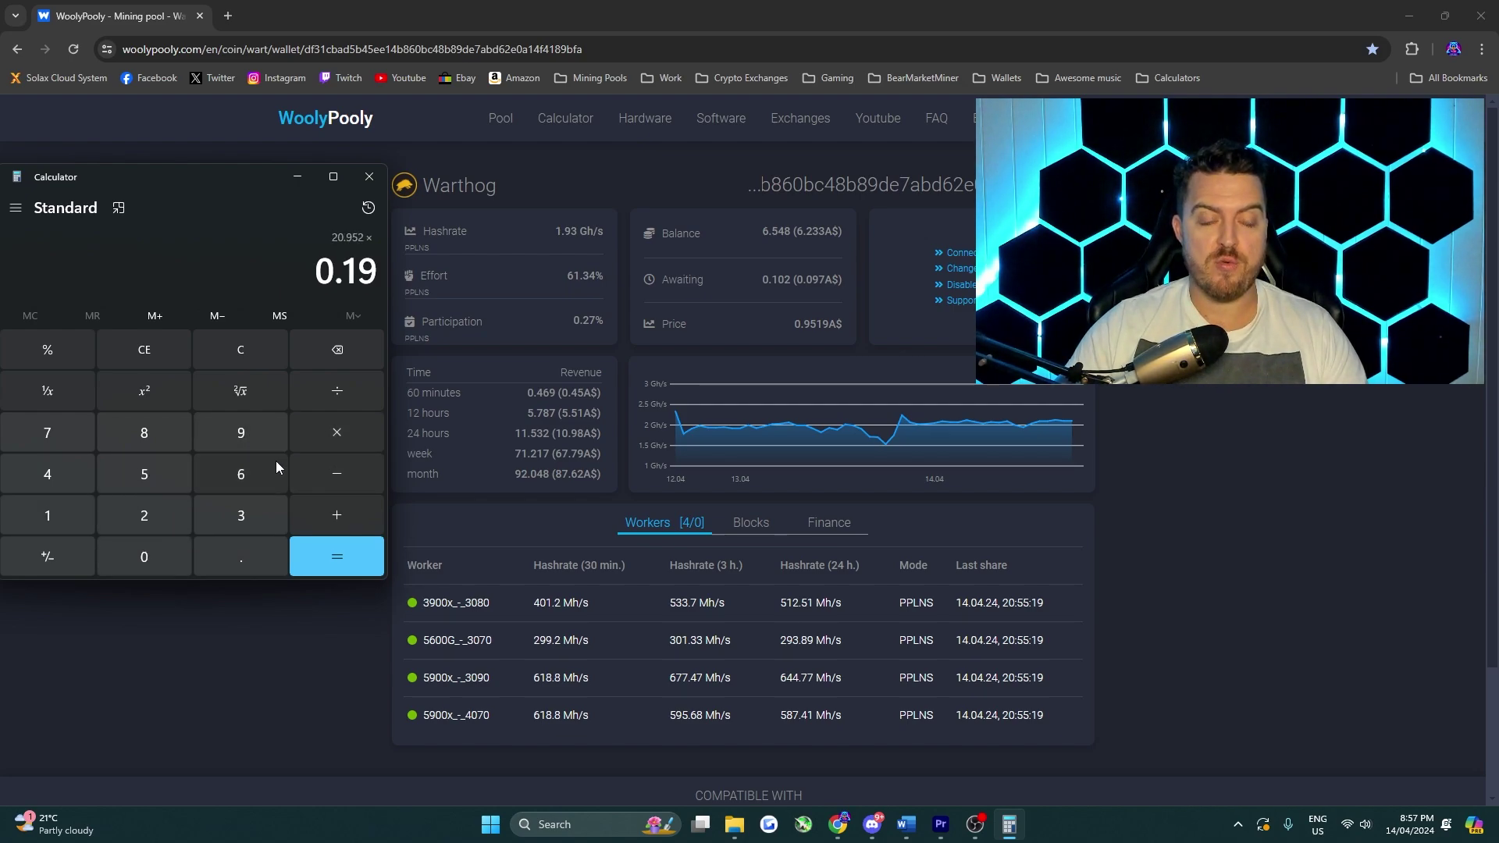
{"action": "left_click", "coordinate": [340, 562]}
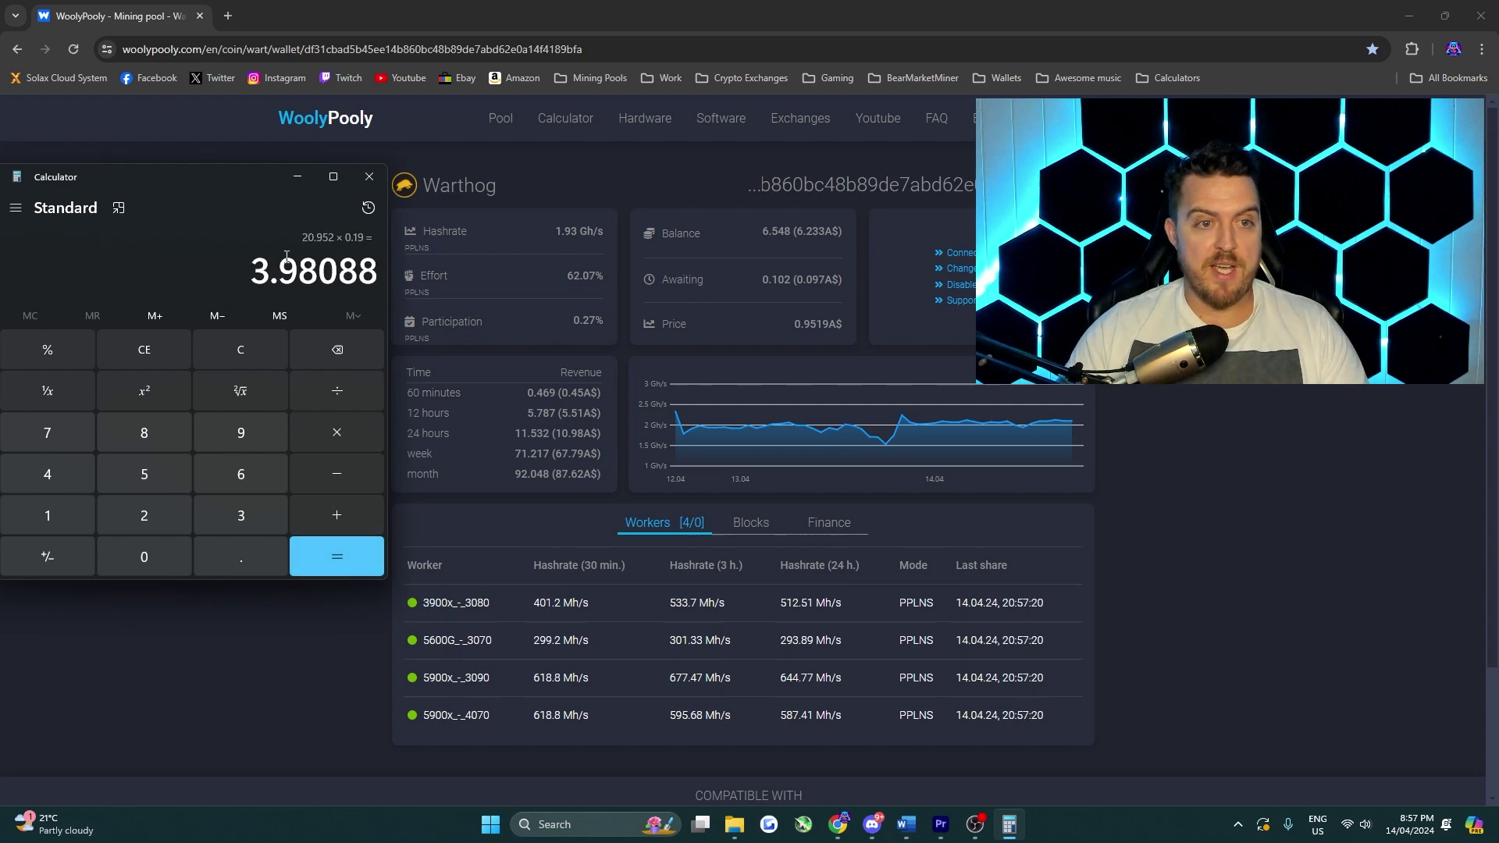
{"action": "left_click_drag", "start_coordinate": [256, 271], "coordinate": [312, 277]}
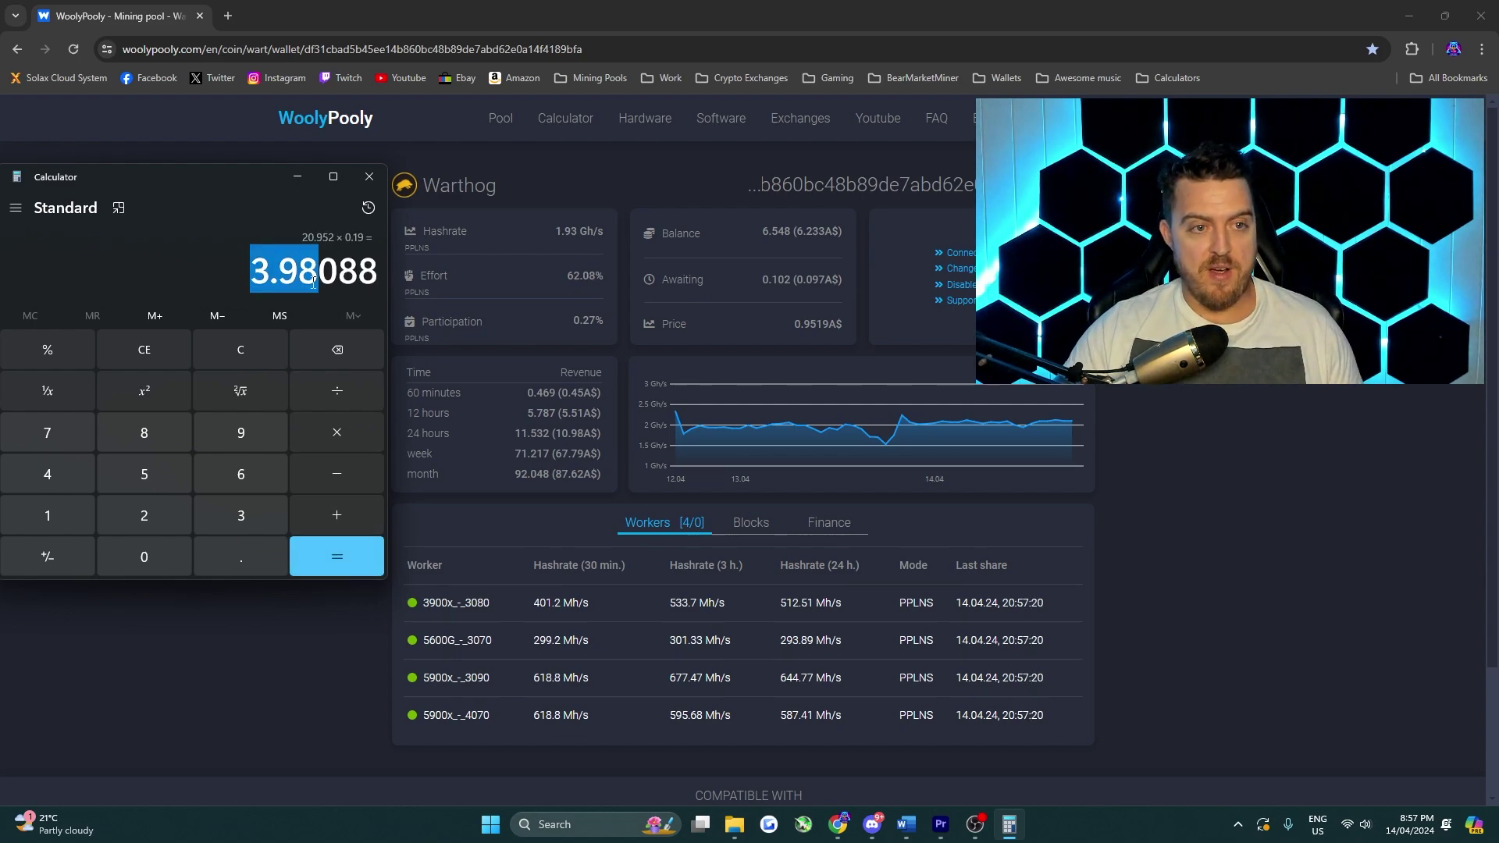
Step: Subtract 3.98 from the 11.53 revenue for a 7.55 daily profit
{"action": "left_click", "coordinate": [250, 353]}
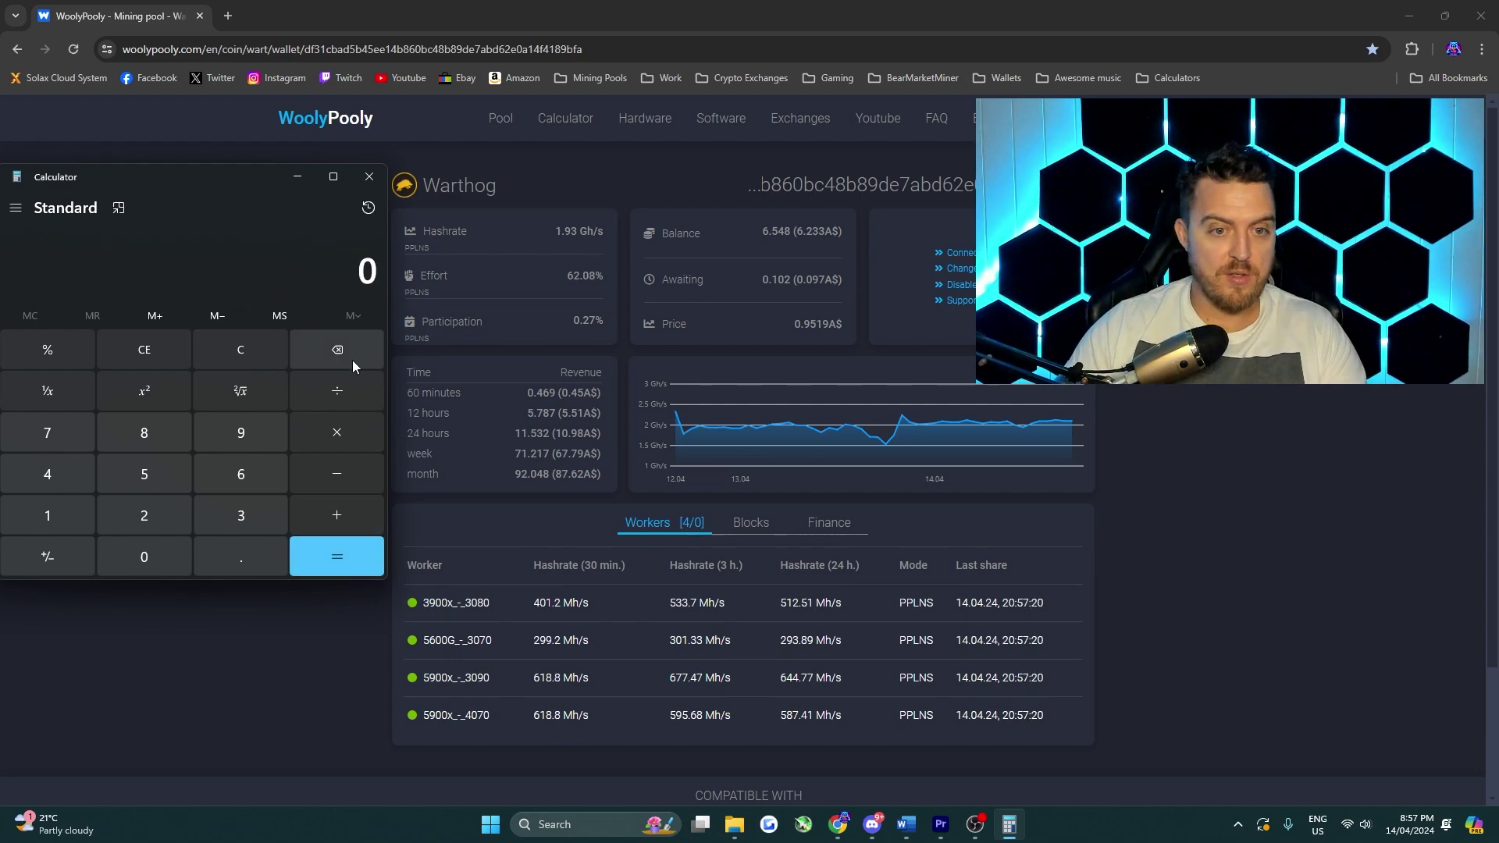
{"action": "left_click", "coordinate": [72, 517]}
{"action": "left_click", "coordinate": [71, 517]}
{"action": "left_click", "coordinate": [240, 556]}
{"action": "left_click", "coordinate": [143, 474]}
{"action": "left_click", "coordinate": [241, 515]}
{"action": "left_click", "coordinate": [344, 472]}
{"action": "type", "text": "3.98"}
{"action": "left_click", "coordinate": [335, 561]}
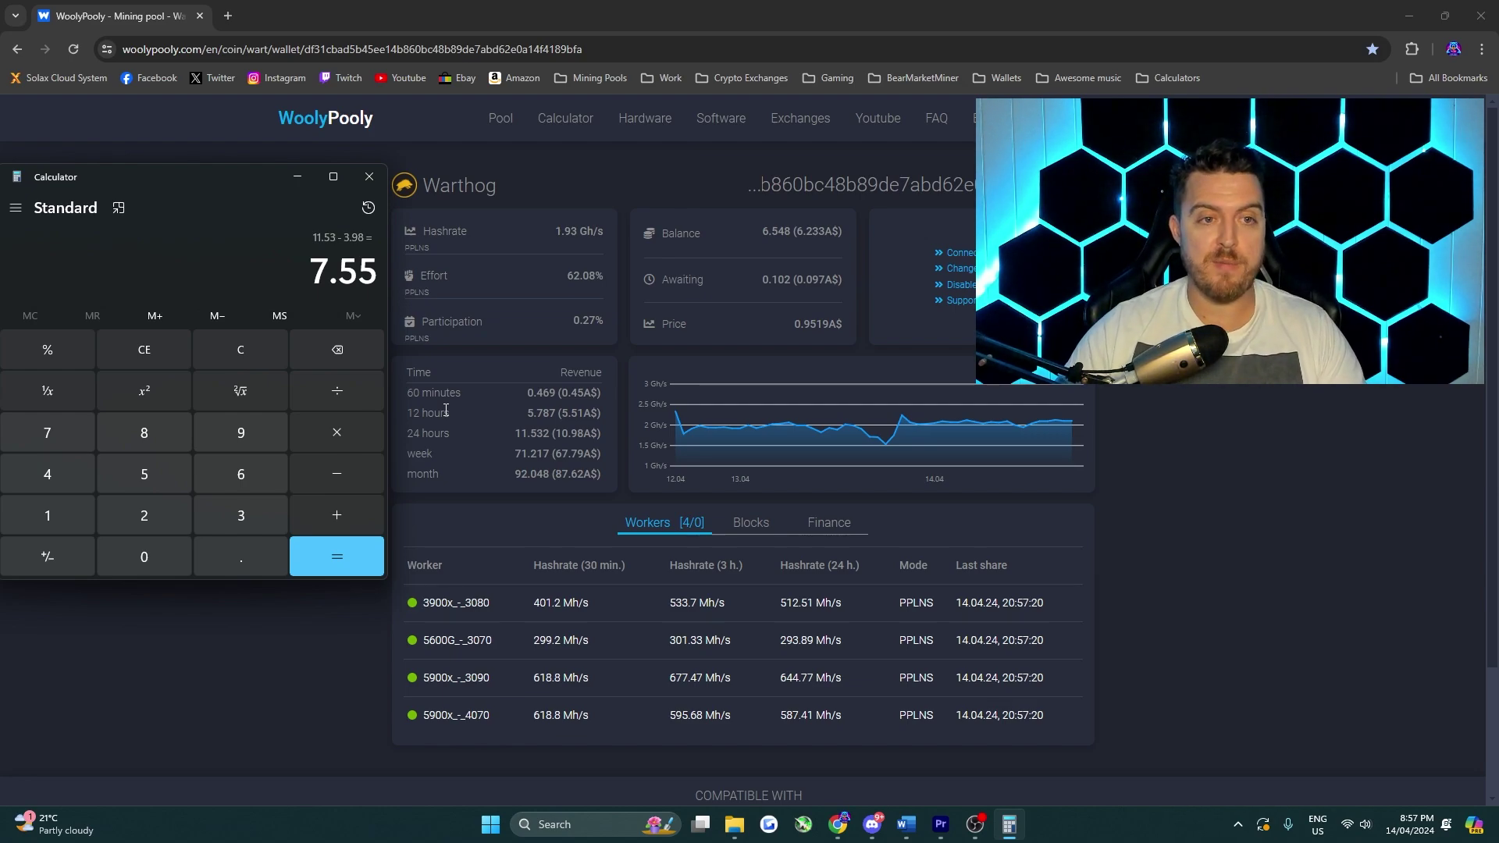
Step: Multiply the 7.55 daily profit by 7 for 52.85 weekly, then divide by 7 to confirm
{"action": "left_click", "coordinate": [330, 438]}
{"action": "left_click", "coordinate": [46, 433]}
{"action": "left_click", "coordinate": [325, 551]}
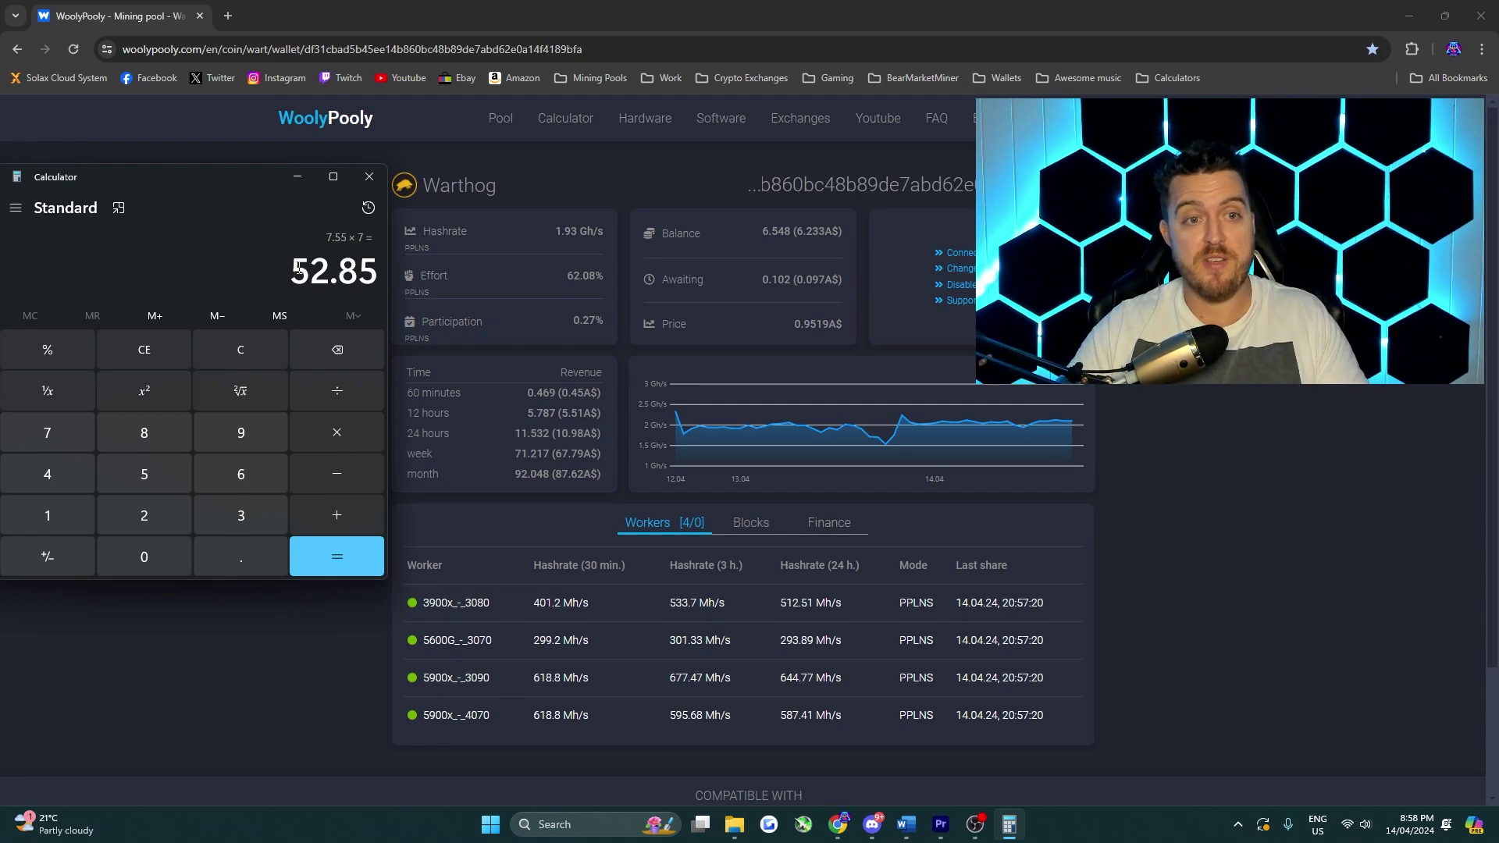
{"action": "left_click", "coordinate": [337, 390]}
{"action": "left_click", "coordinate": [47, 433]}
{"action": "left_click", "coordinate": [321, 559]}
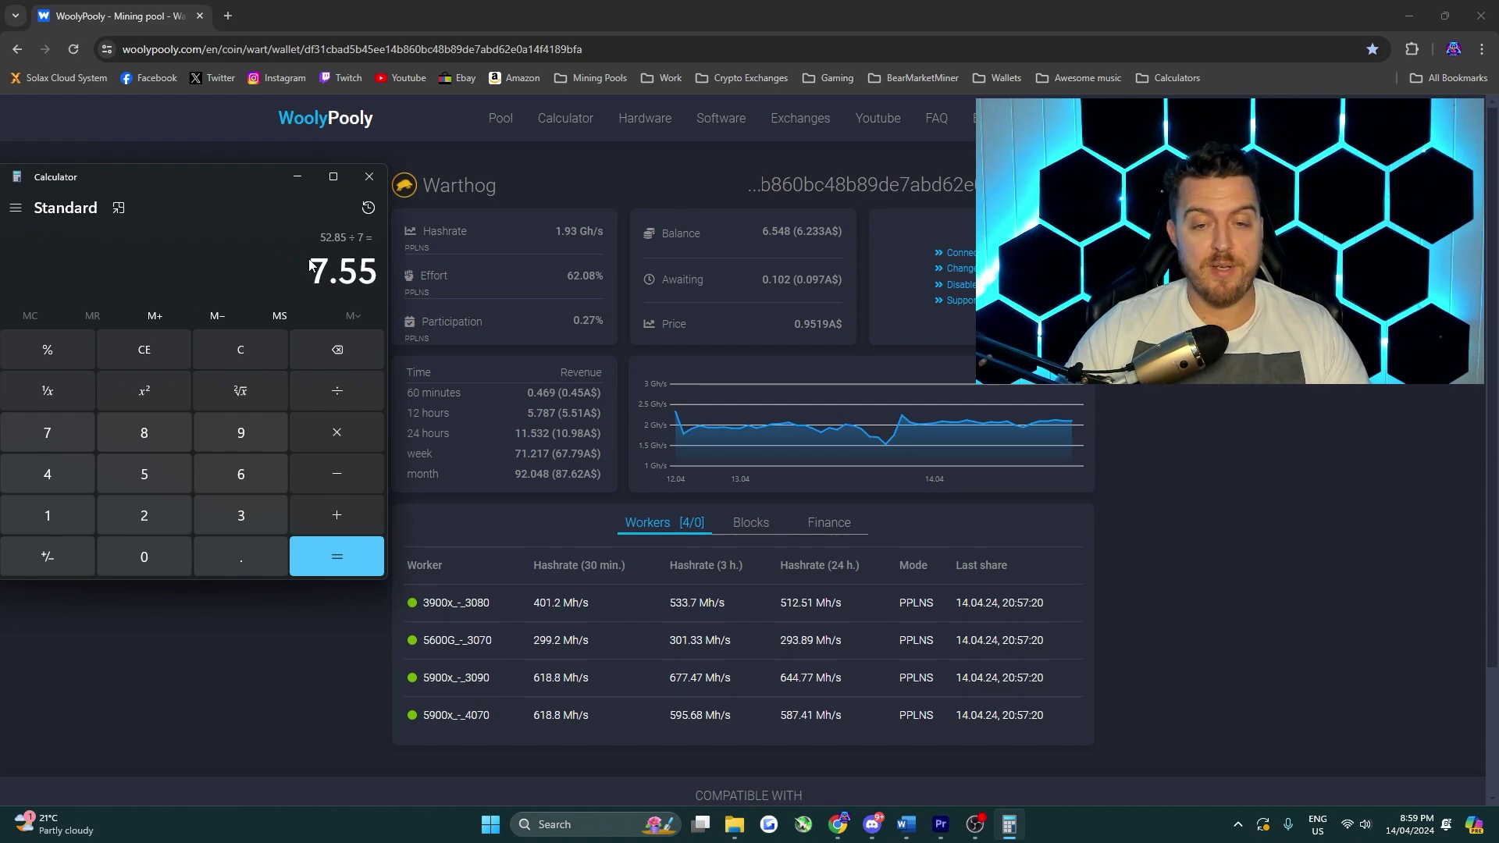
Step: Review the wallet's payout history under Finance, then return to the four-worker hashrate list
{"action": "left_click", "coordinate": [833, 536]}
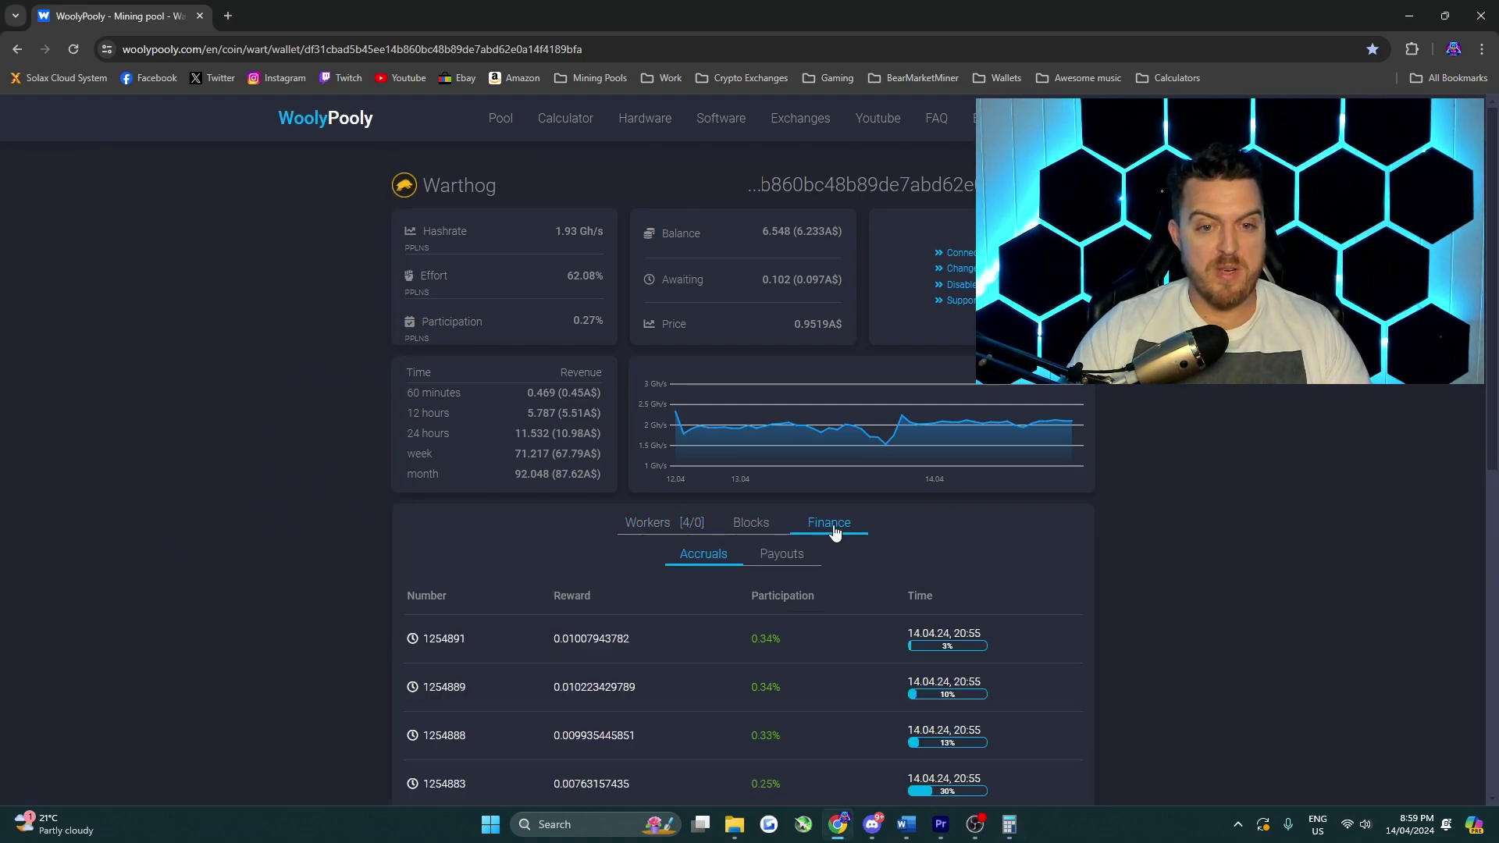
{"action": "left_click", "coordinate": [782, 554]}
{"action": "scroll", "coordinate": [617, 611], "scroll_direction": "down", "scroll_amount": 2}
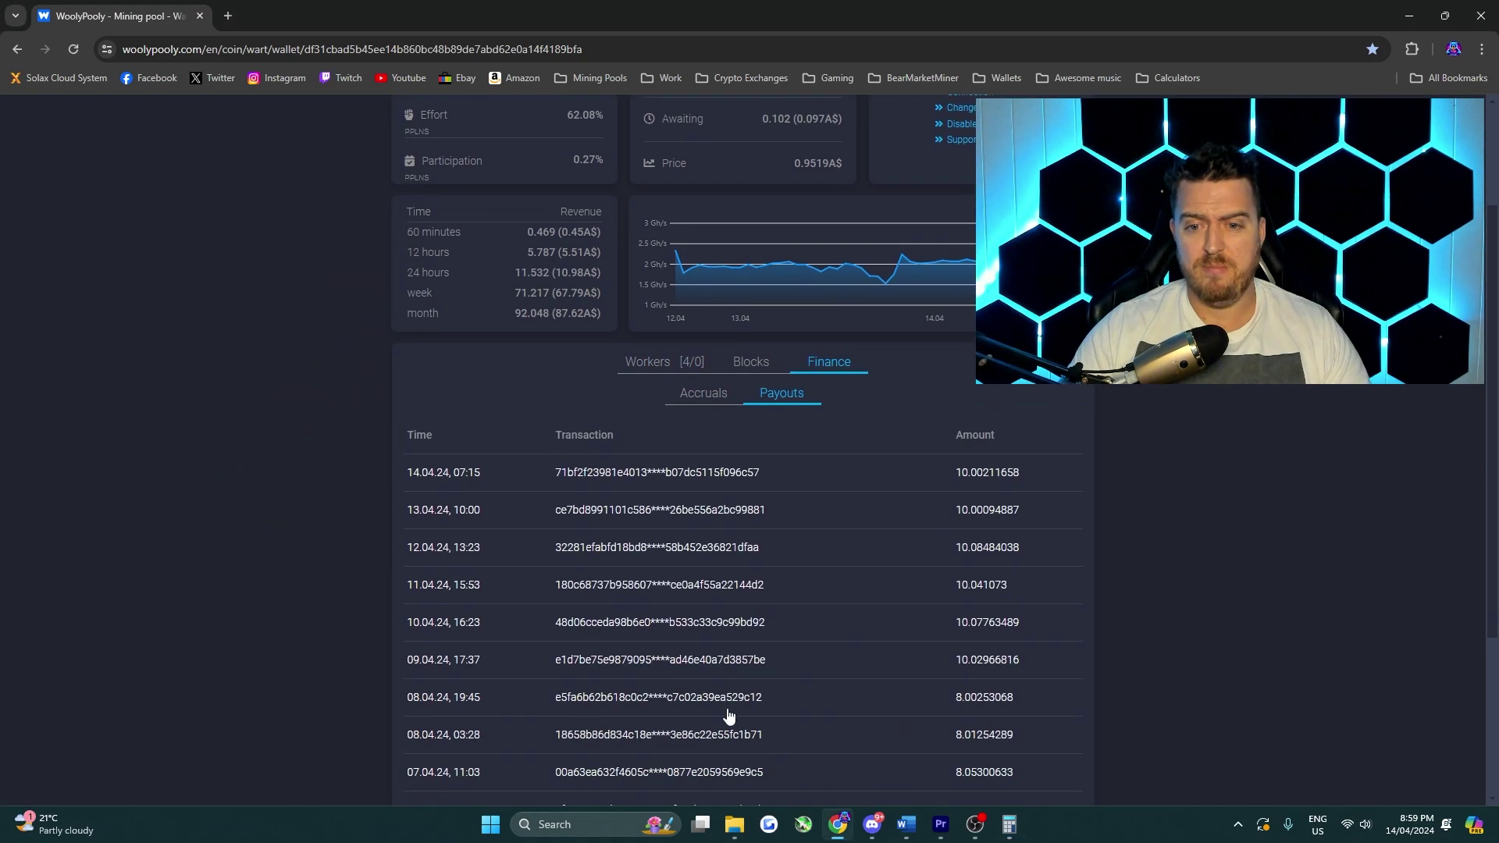
{"action": "scroll", "coordinate": [729, 716], "scroll_direction": "down", "scroll_amount": 1}
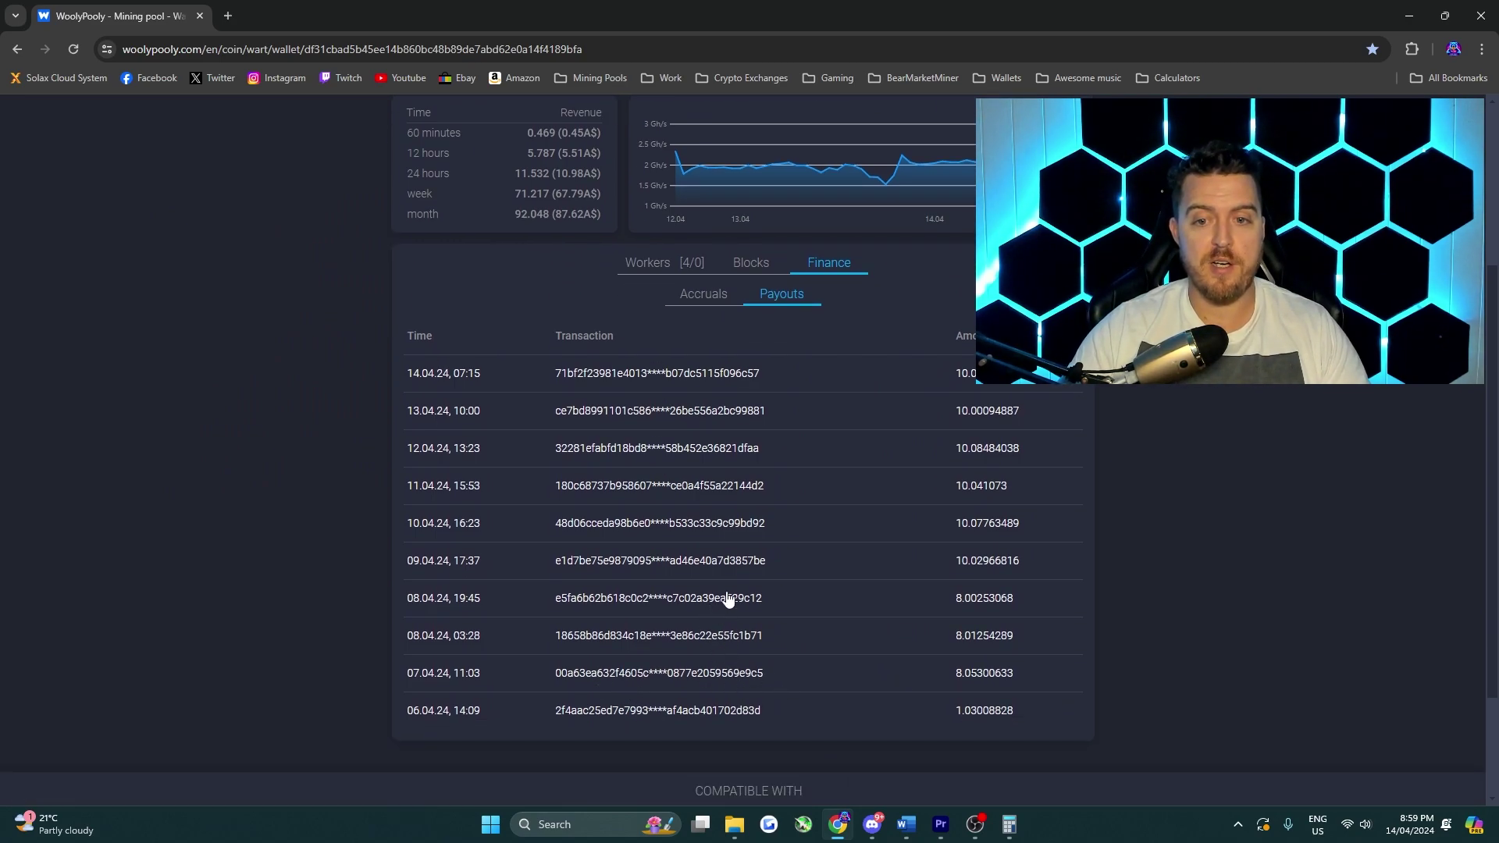
{"action": "scroll", "coordinate": [727, 600], "scroll_direction": "up", "scroll_amount": 3}
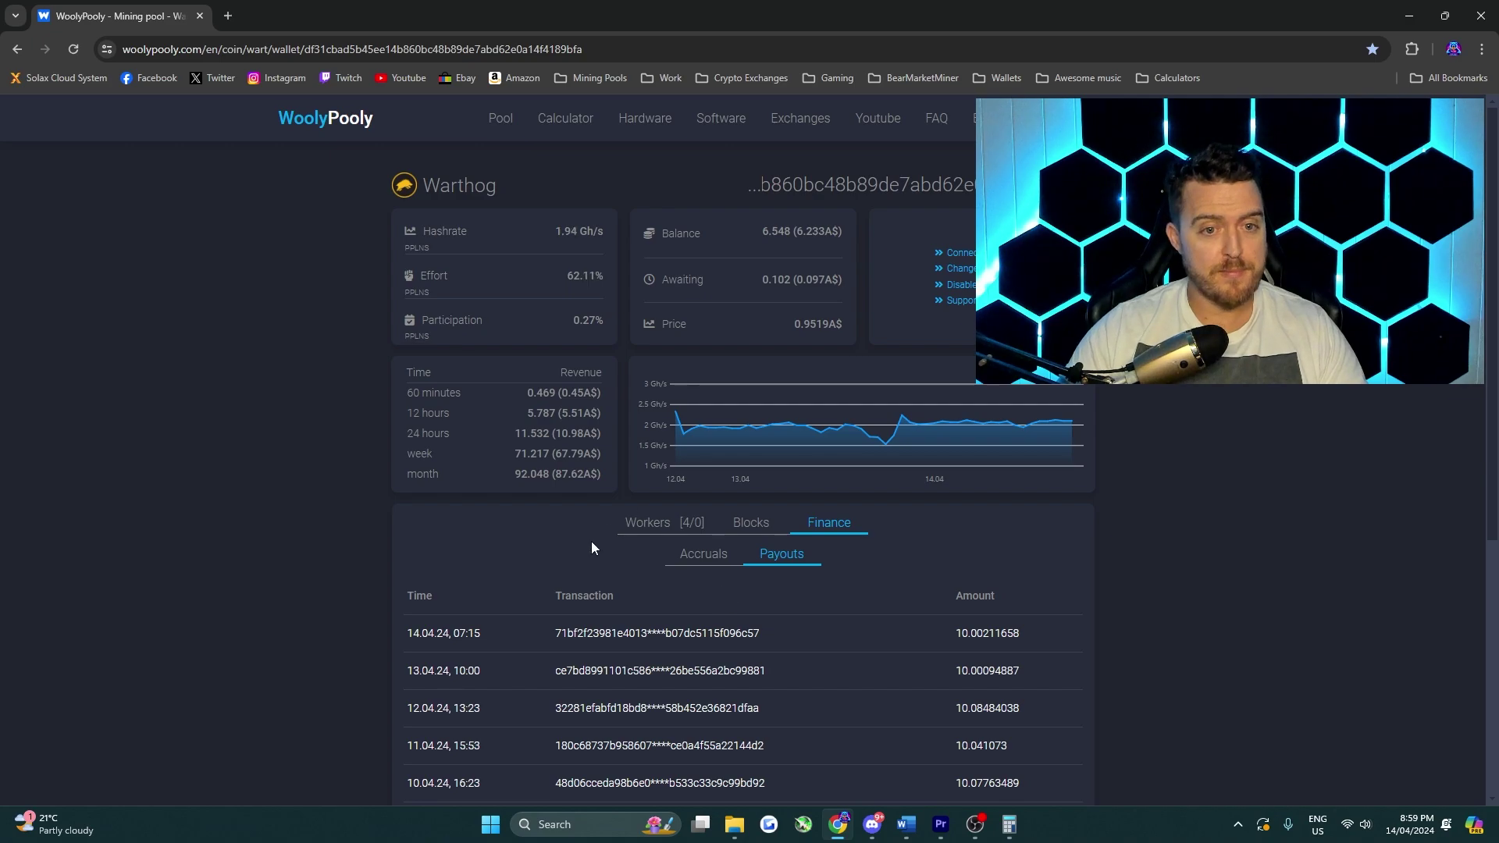
{"action": "left_click", "coordinate": [662, 534]}
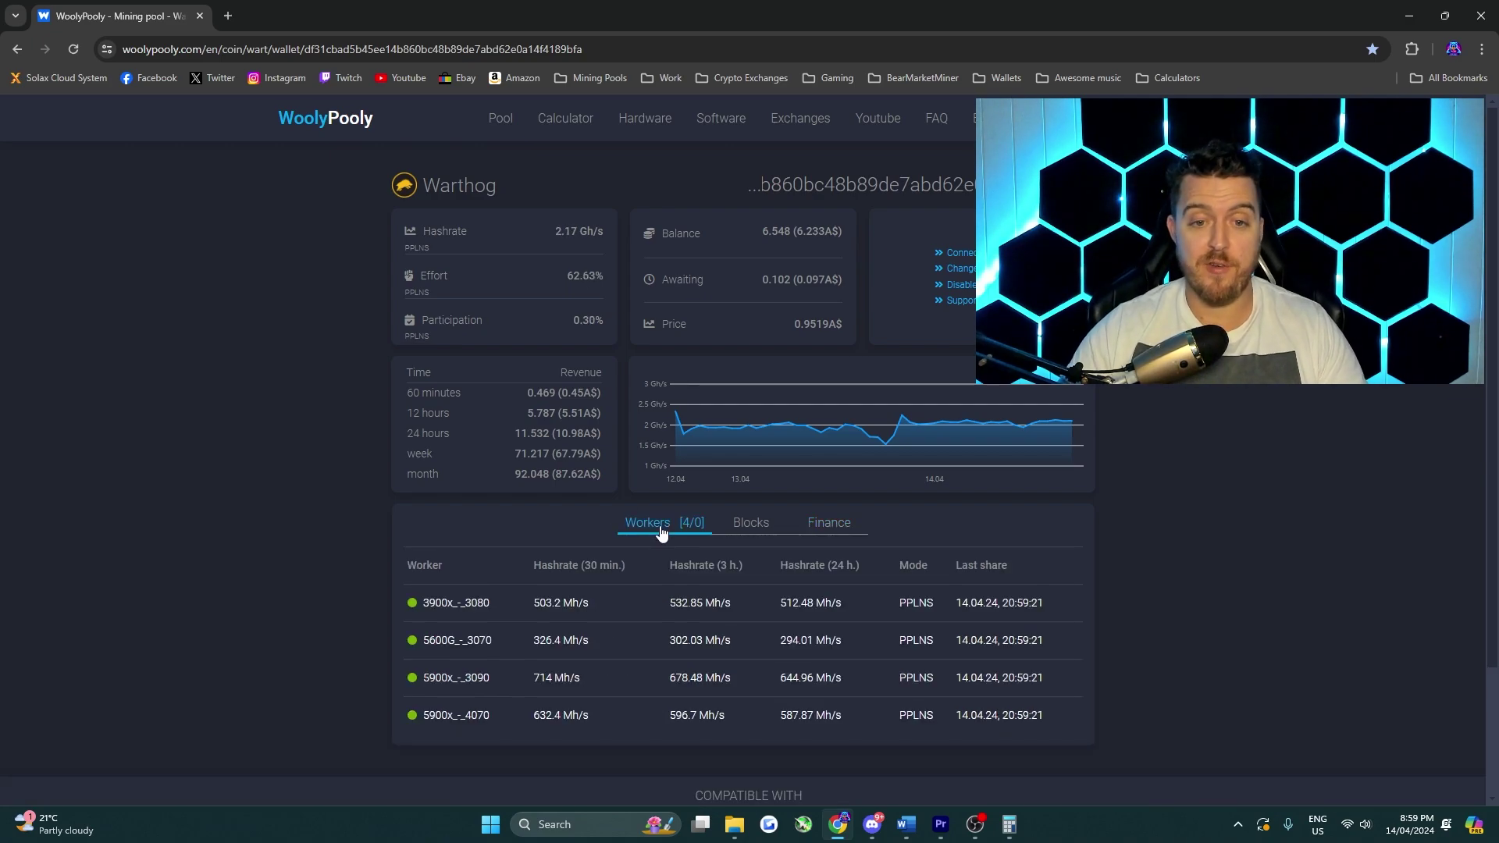